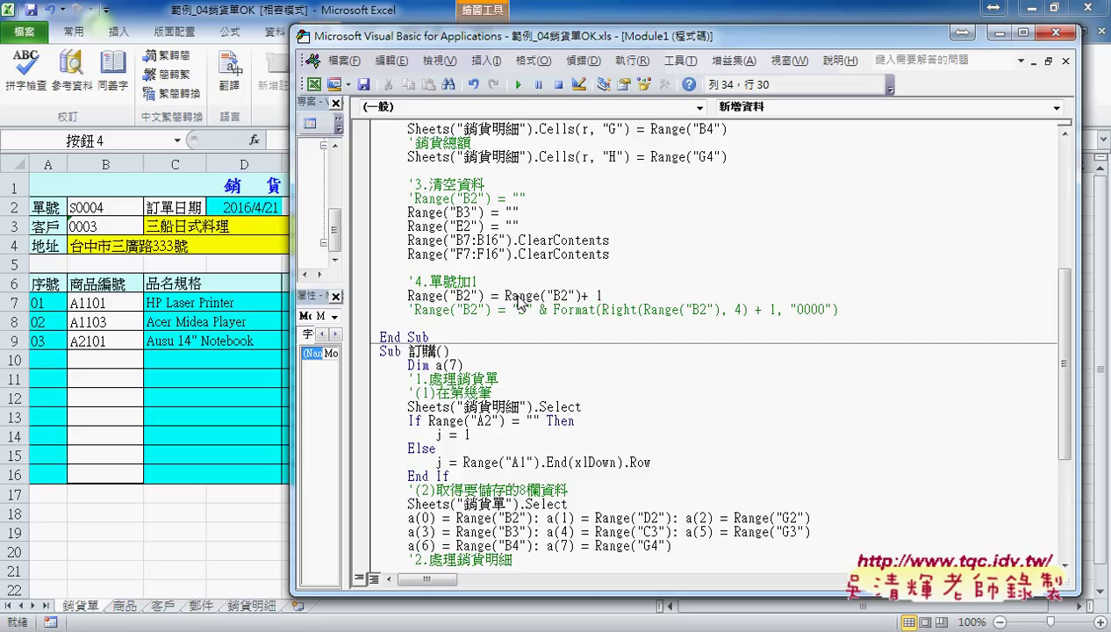
Step: Step through 新增資料 with F8 until order S0004's output lines have run
key("Down")
left_click(525, 295)
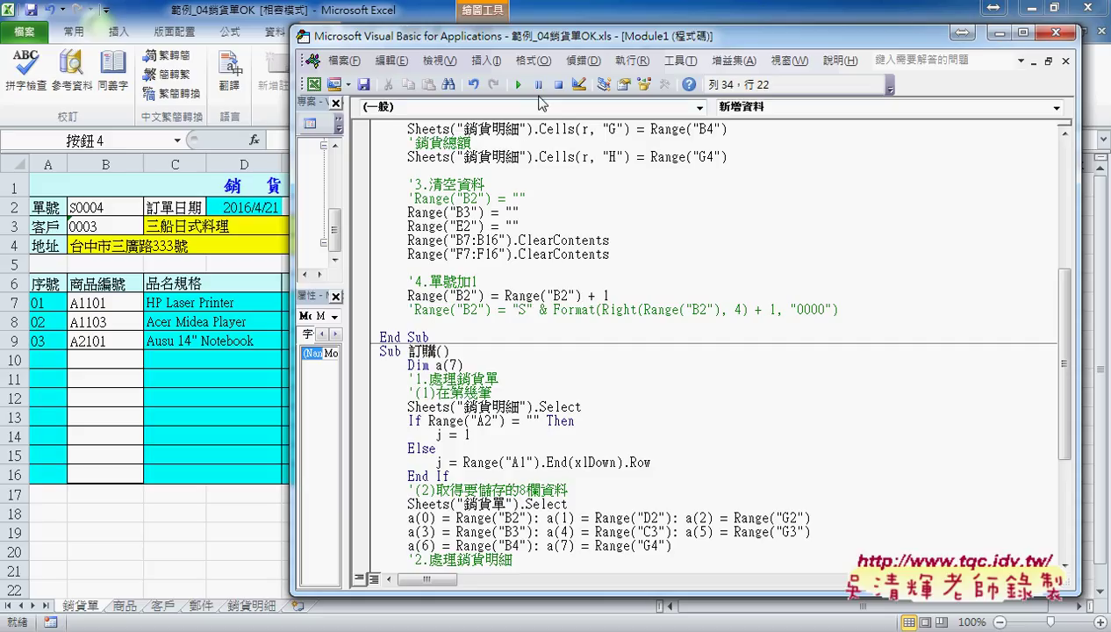
left_click(520, 90)
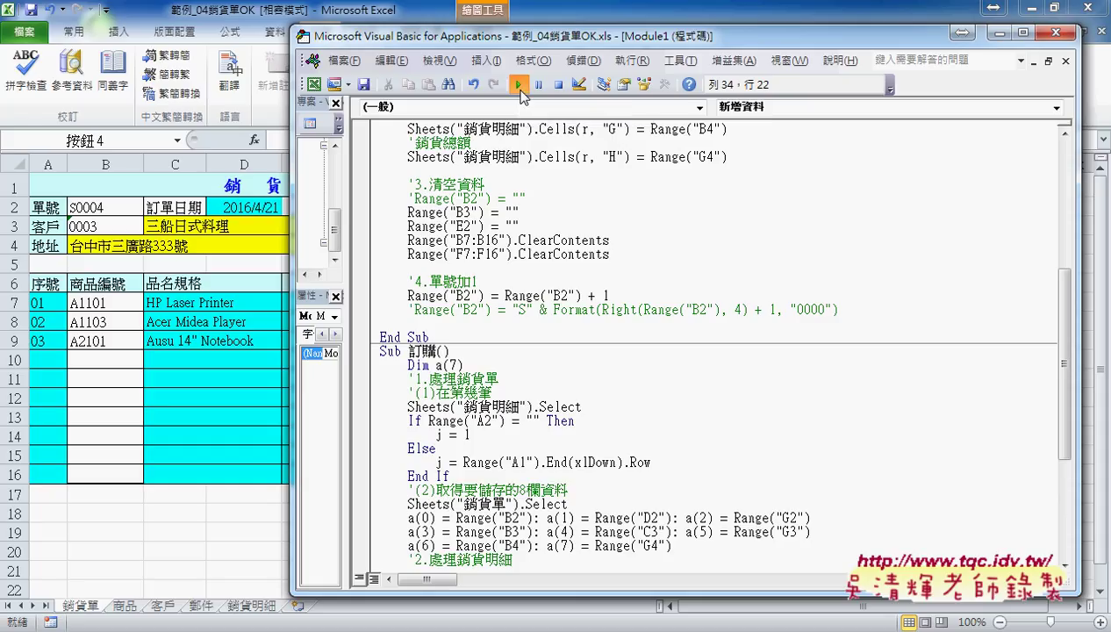
left_click(506, 161)
scroll(506, 161, "up", 2)
key("F8")
key("F8")
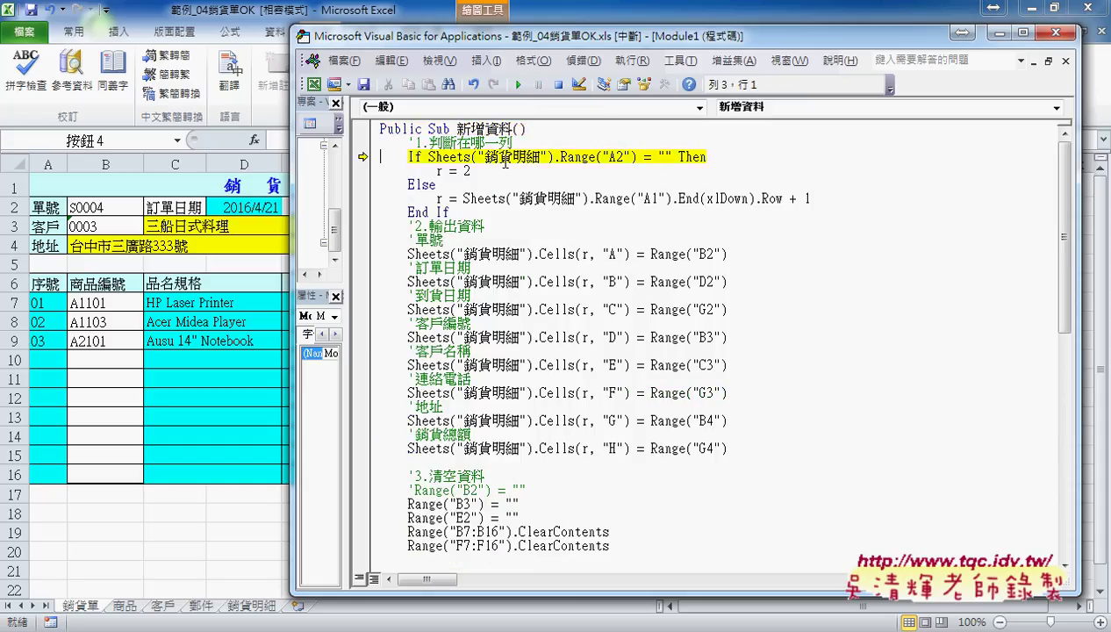
key("F8")
key("F8")
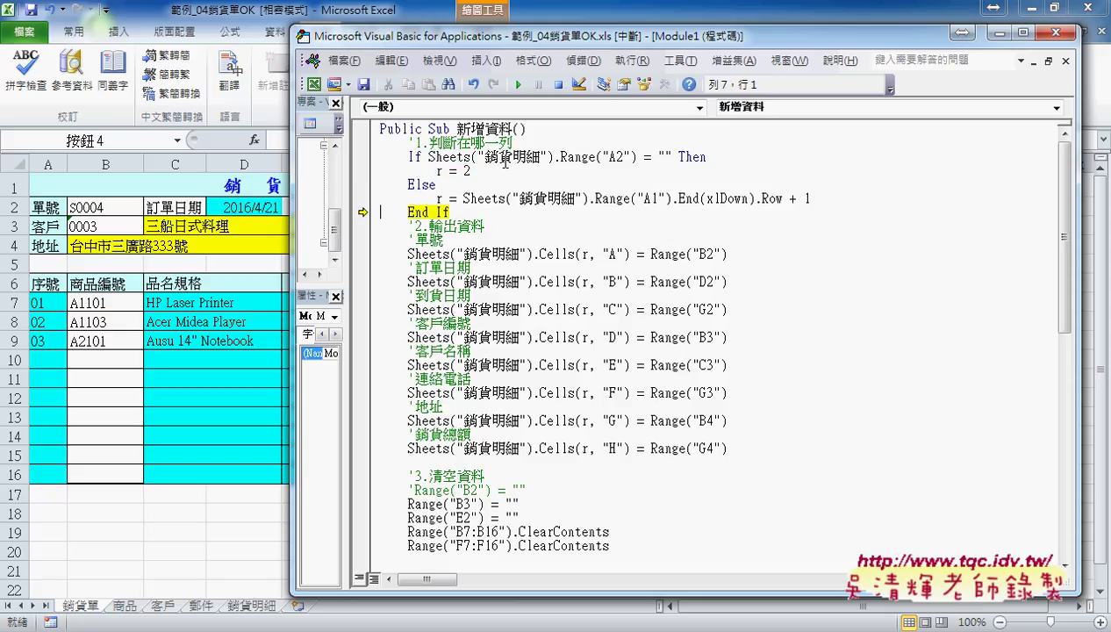
key("F8")
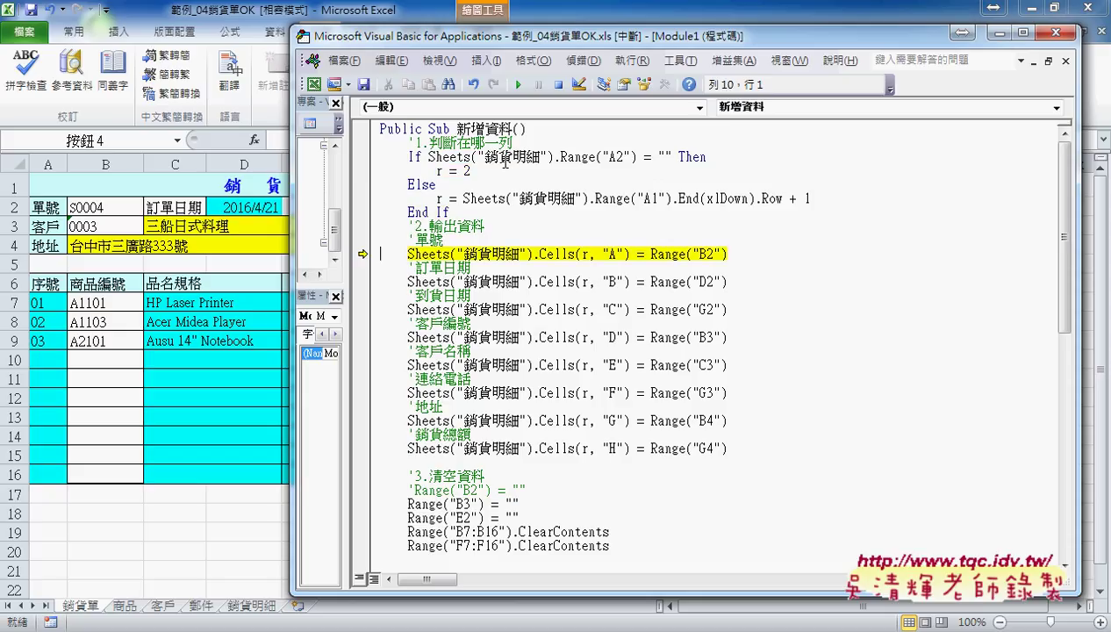
key("F8")
key("F8")
key("F8")
key("F8")
key("F8")
key("F8")
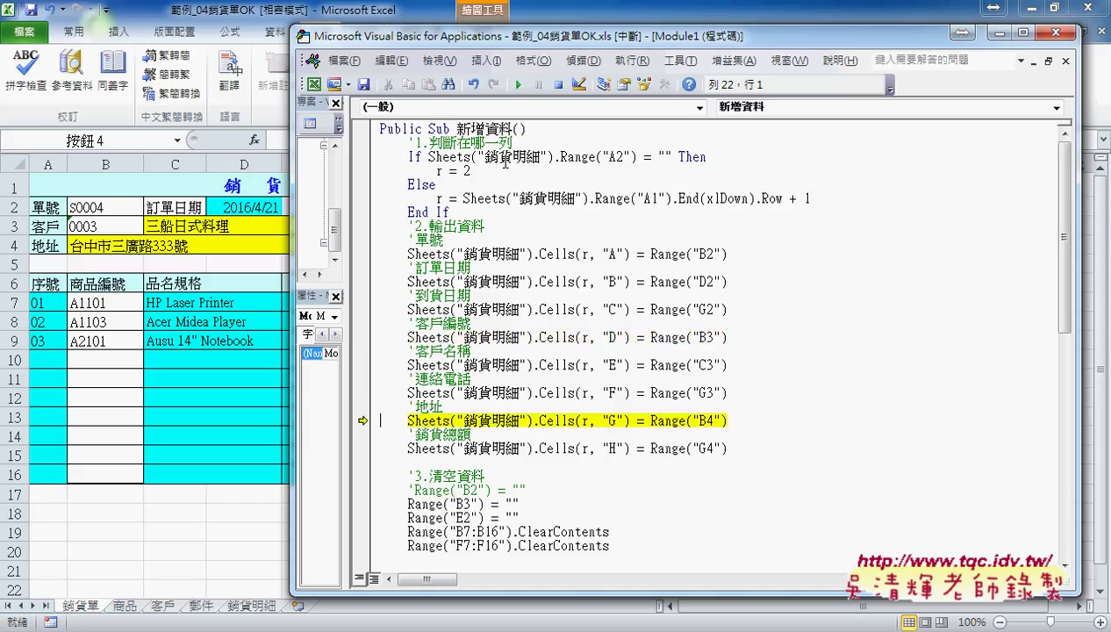
key("F8")
key("F8")
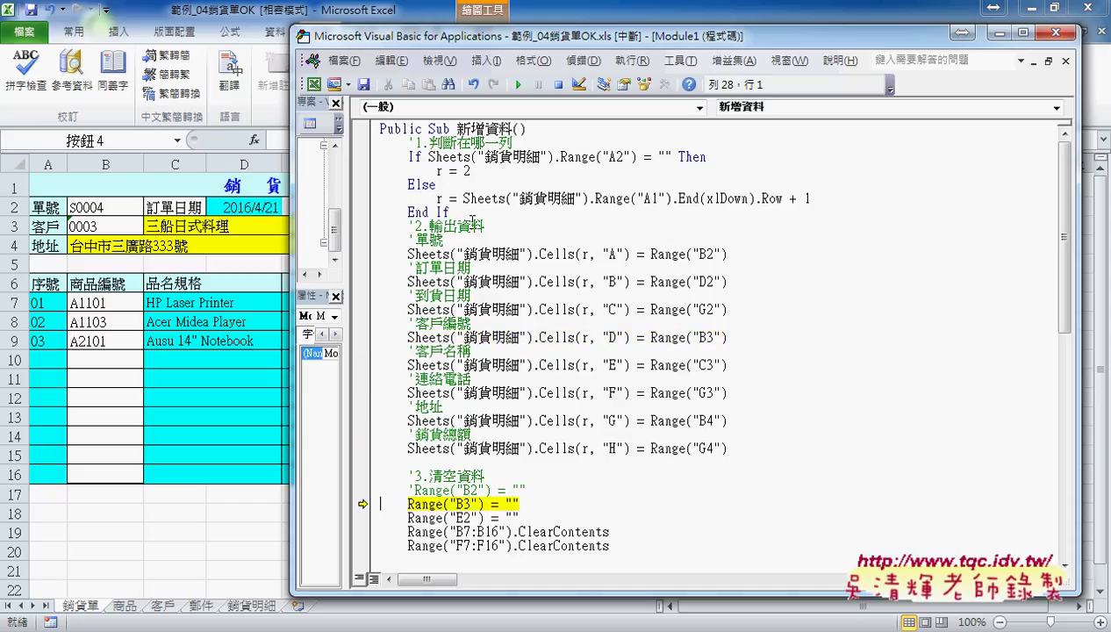
Step: Check the new row 2 on 銷貨明細, return to 銷貨單, and bring the VBA editor back
left_click(252, 606)
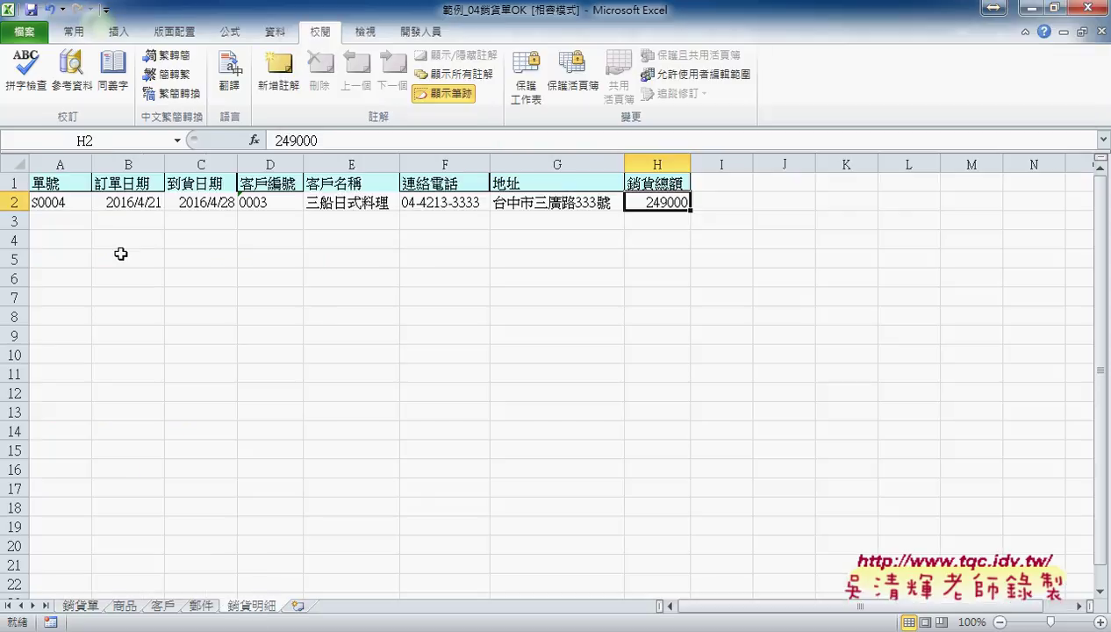
left_click(79, 606)
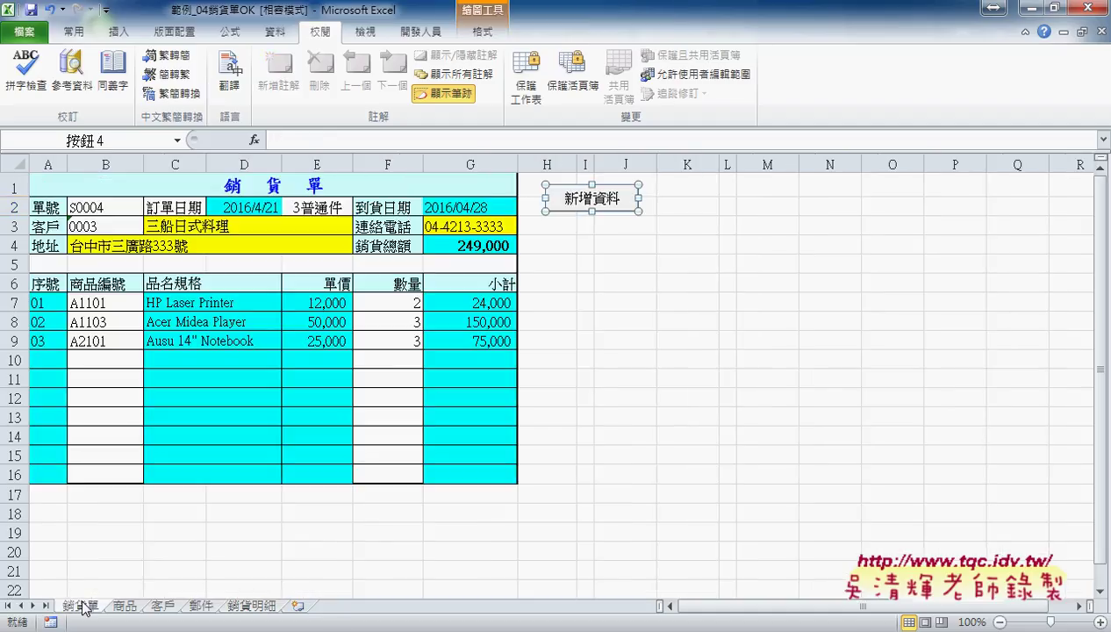
left_click(176, 572)
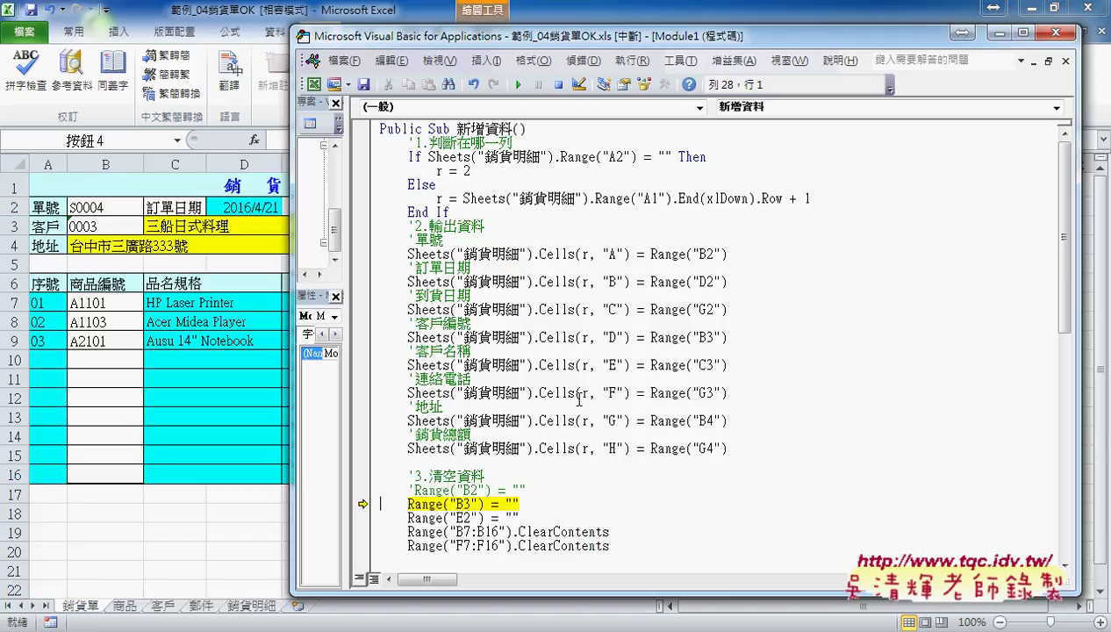
Step: Step through the lines clearing customer B3, E2, item codes B7:B16 and quantities F7:F16
key("F8")
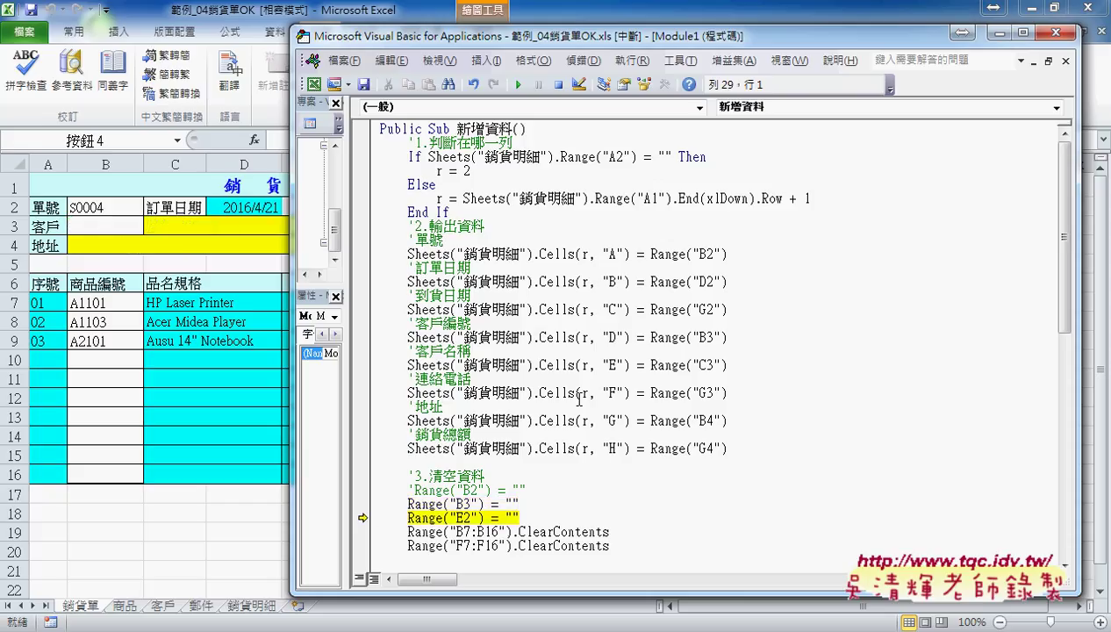
left_click_drag(392, 44, 525, 44)
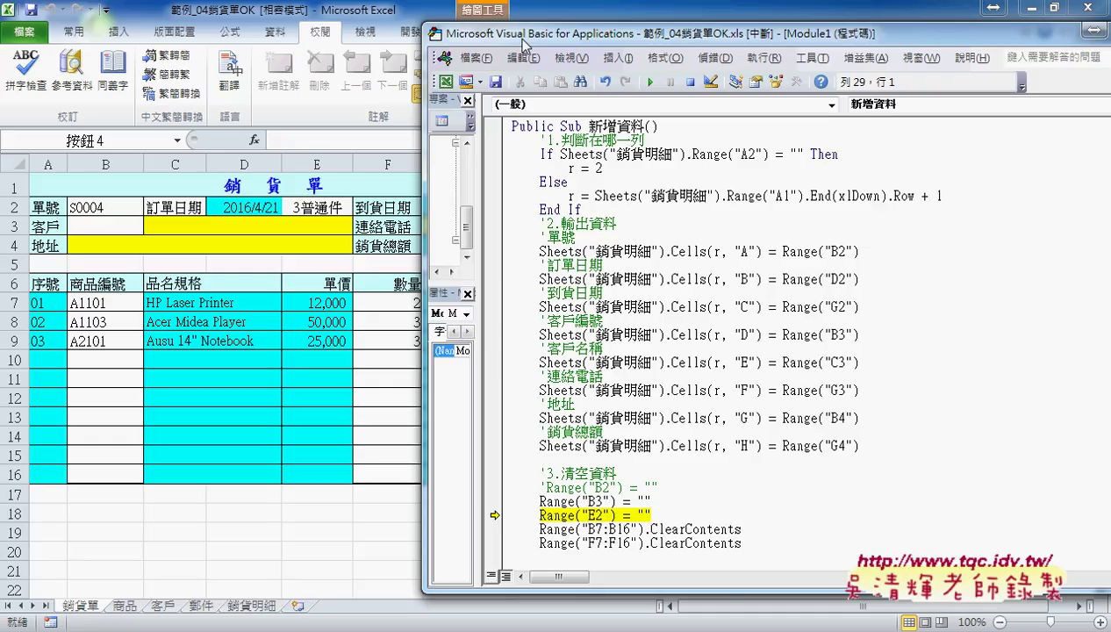
key("F8")
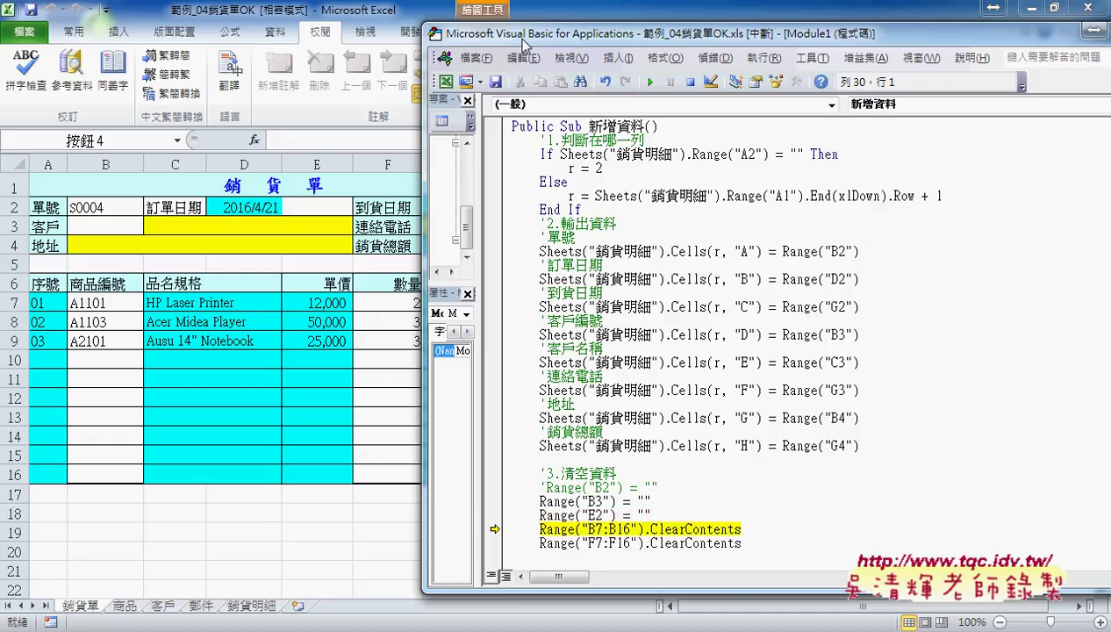
key("F8")
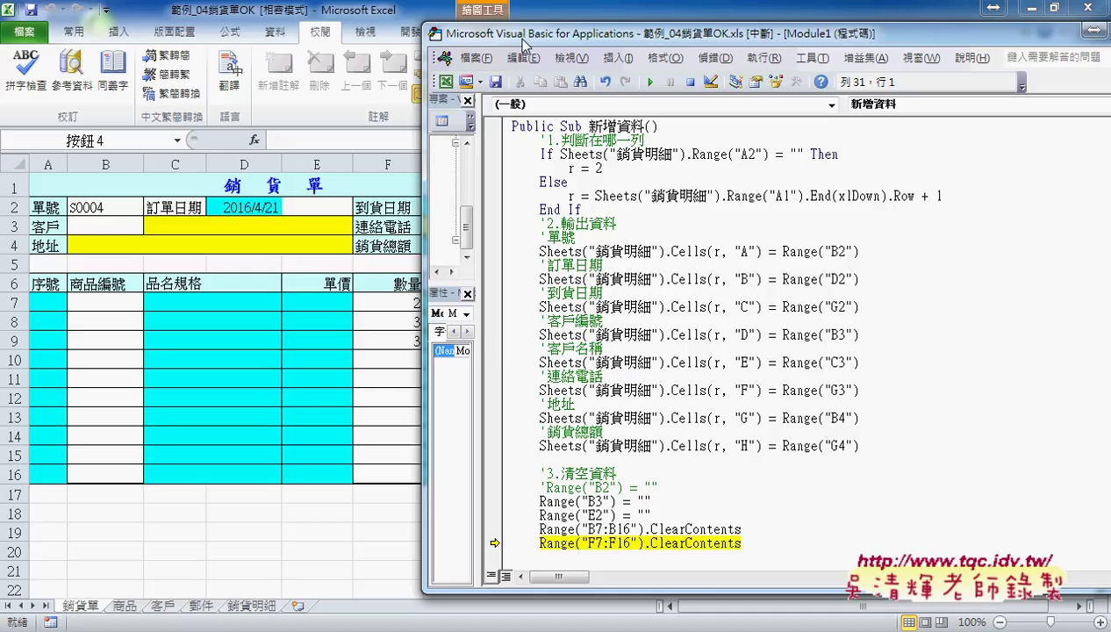
key("F8")
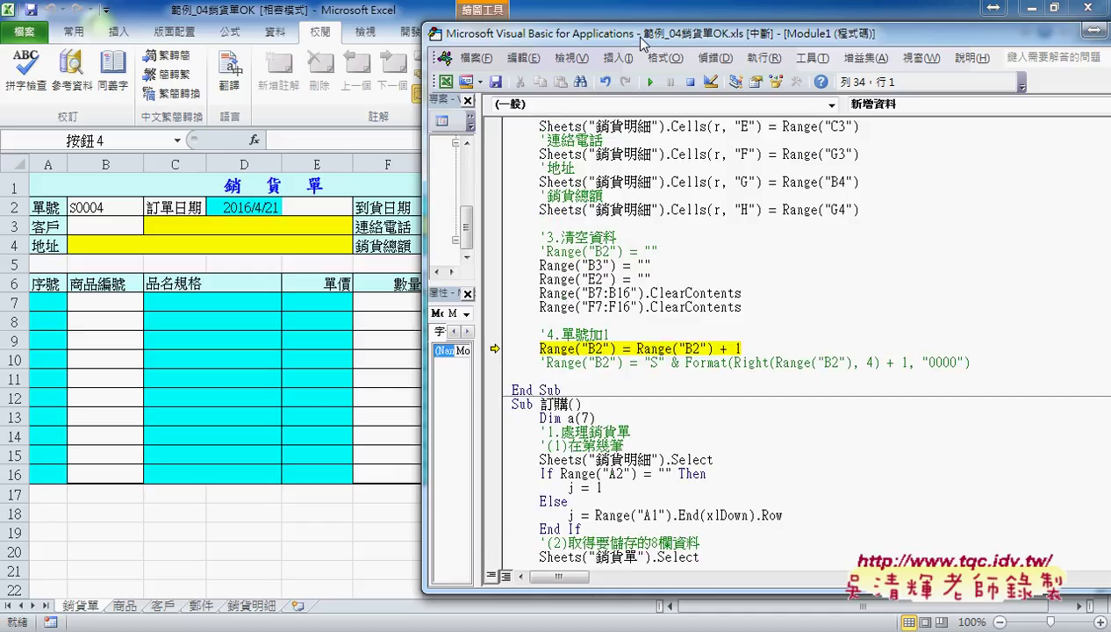
left_click_drag(633, 36, 732, 37)
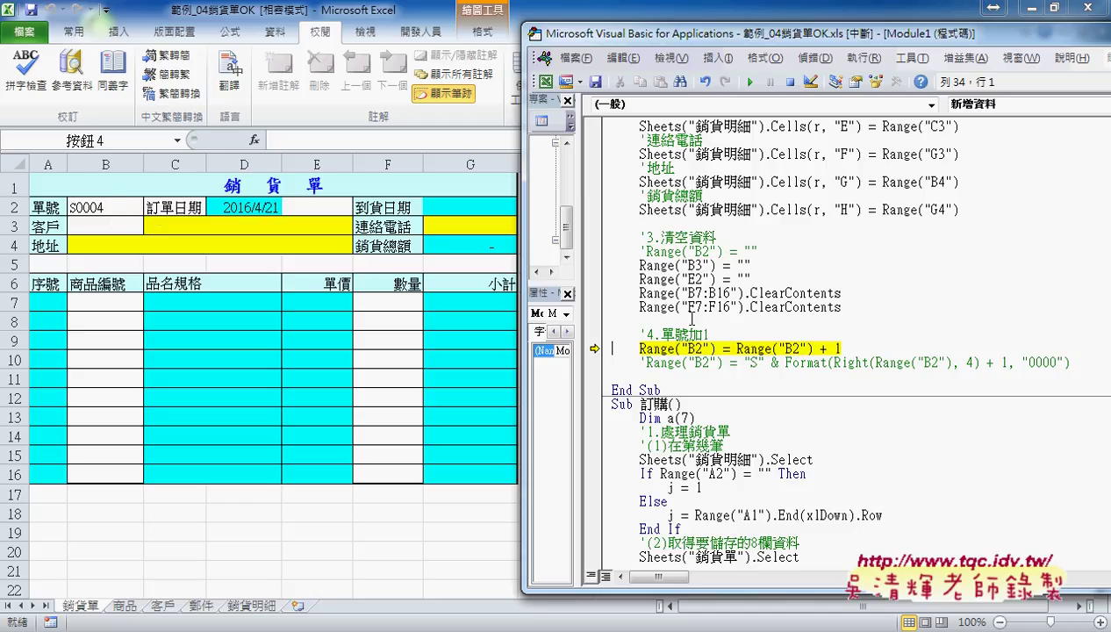
Step: Run the +1 line on S0004, get error 13, and annotate cell B2 and the Format code
key("F5")
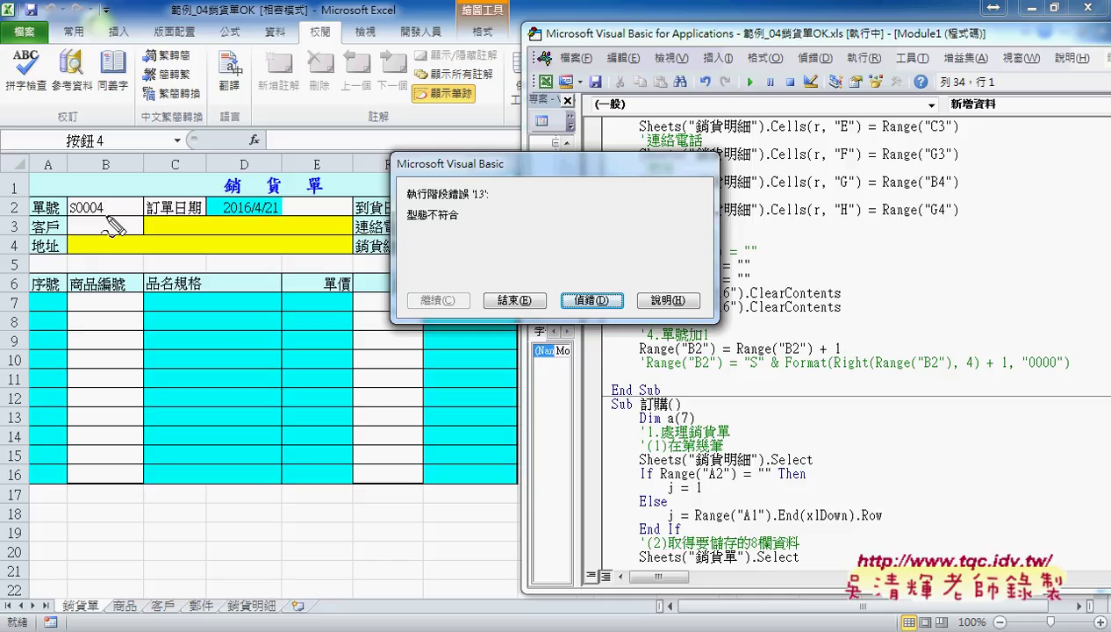
left_click_drag(115, 217, 116, 234)
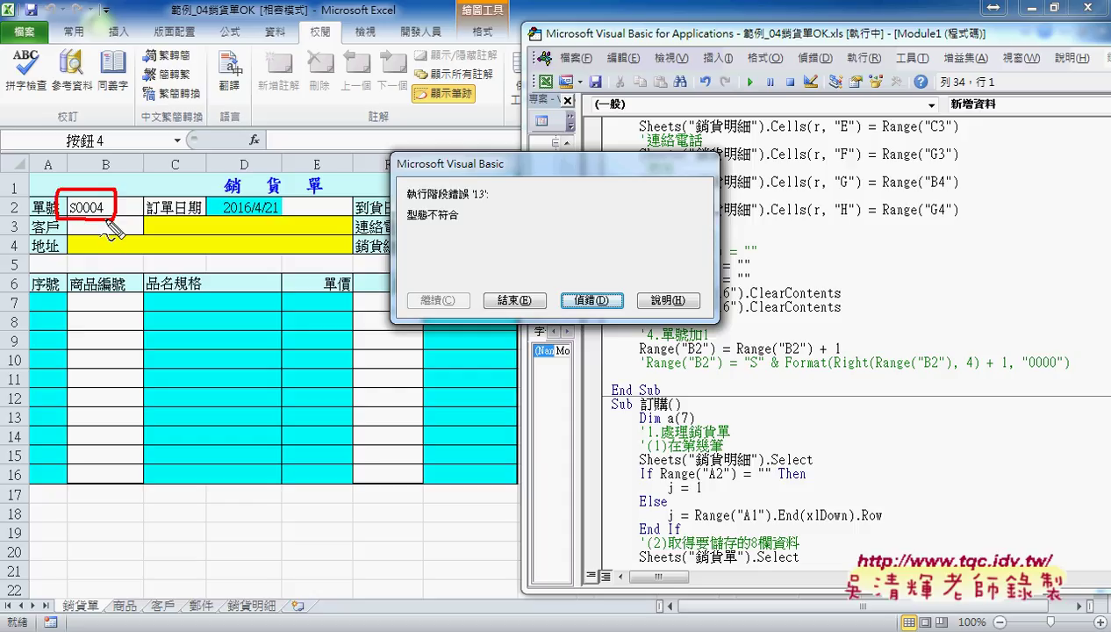
left_click_drag(816, 359, 863, 359)
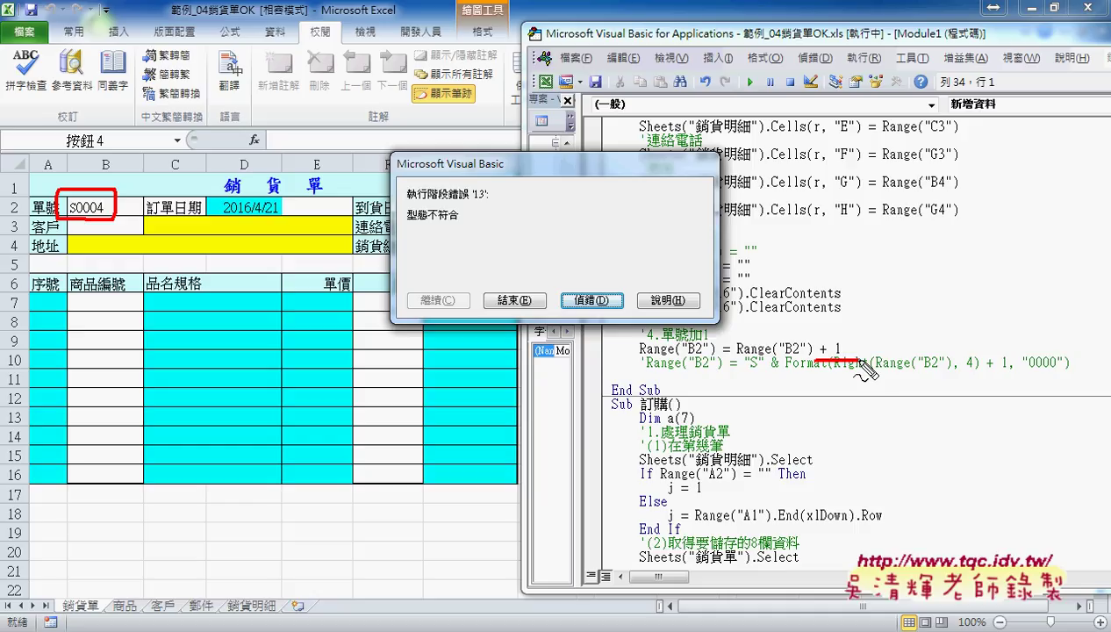
left_click_drag(78, 180, 81, 261)
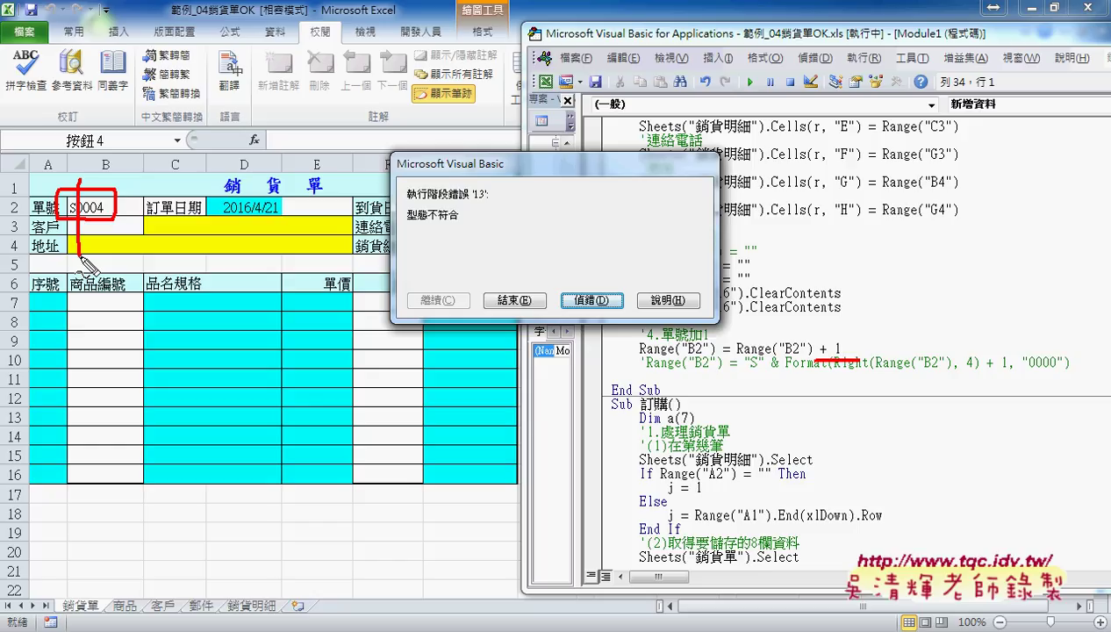
key("Escape")
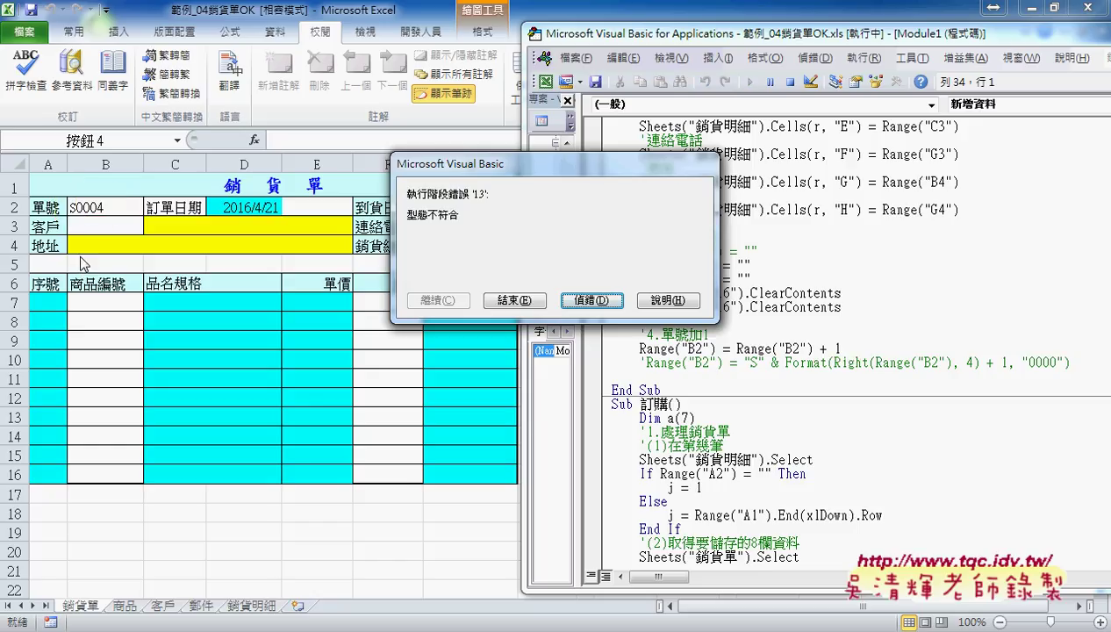
Step: Comment out the plain +1 increment line and uncomment the Format numbering line
left_click(590, 300)
left_click(639, 349)
type("'")
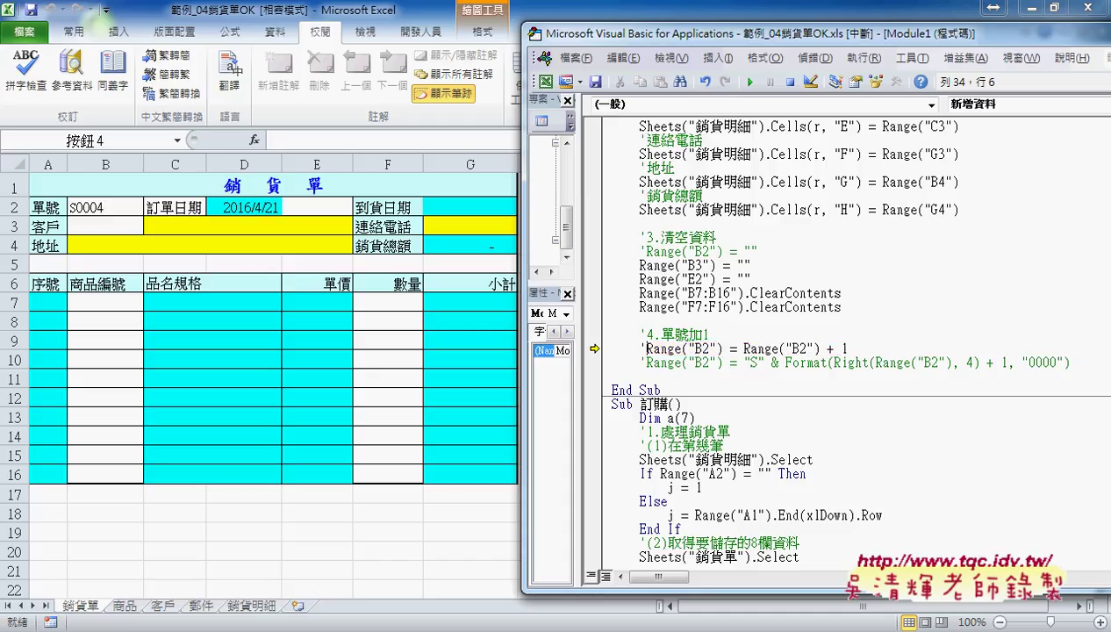
left_click(646, 362)
key("BackSpace")
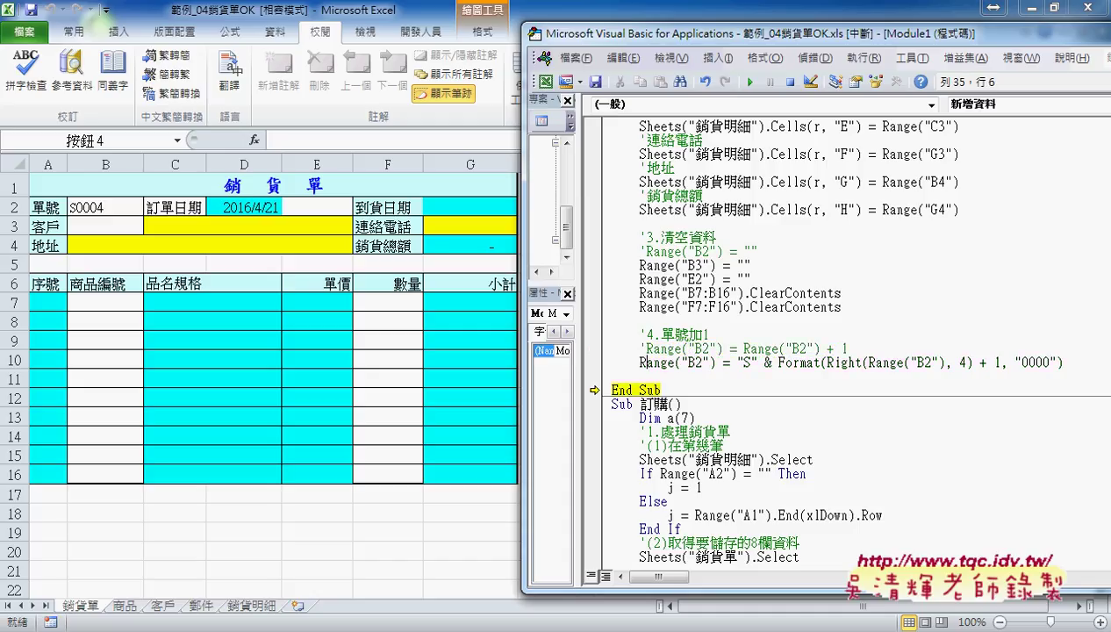
Step: Remove Format( and the "0000" argument from the numbering line
left_click(653, 362)
left_click_drag(736, 362, 756, 361)
left_click(778, 362)
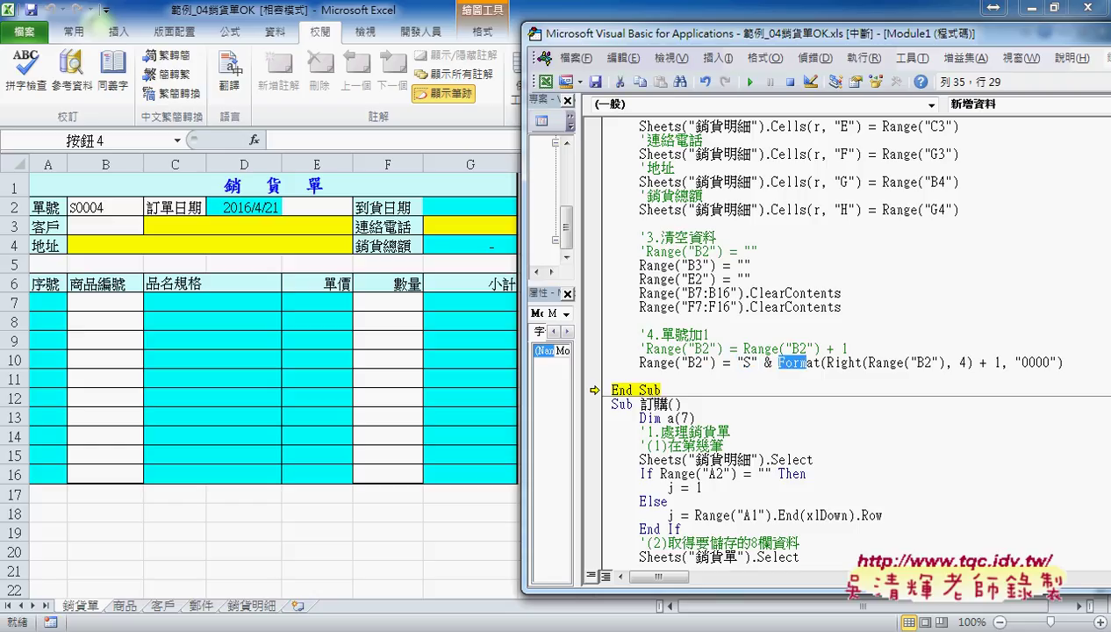
left_click_drag(778, 362, 826, 362)
key("Delete")
key("Right")
key("Right")
key("Right")
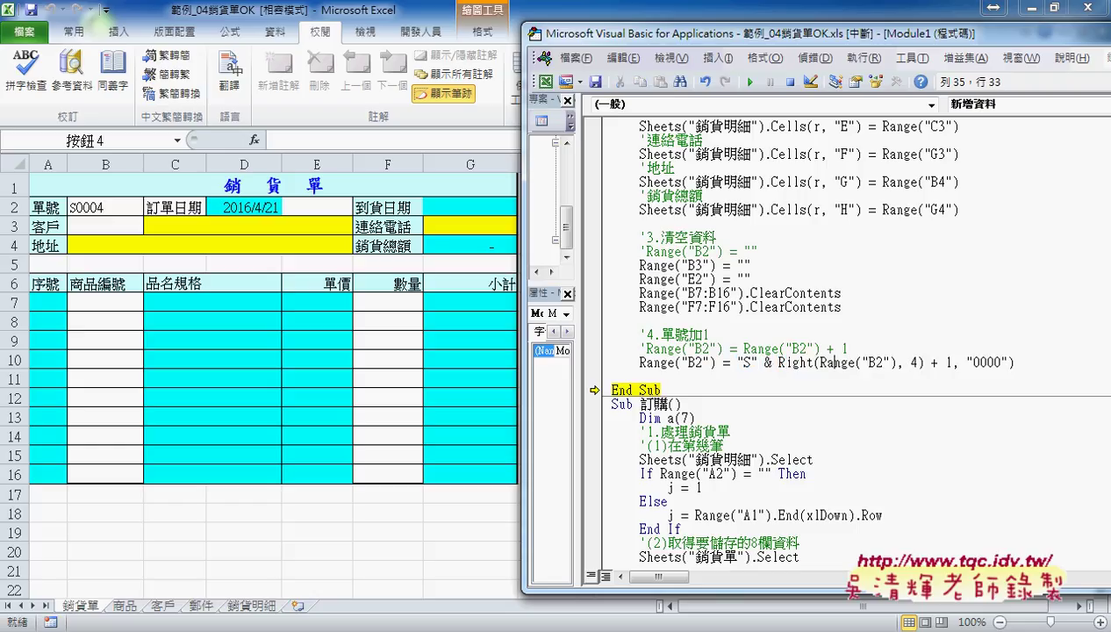
key("Right")
key("Right")
key("Right")
key("Right")
key("Right")
key("Right")
key("Right")
key("Delete")
key("Delete")
key("Delete")
key("Delete")
key("Delete")
key("Delete")
key("Delete")
key("Delete")
key("Left")
key("Left")
key("Left")
key("Left")
key("Left")
Step: Delete the extra closing bracket after Right(Range("B2"), 4) + 1
left_click_drag(779, 363, 924, 363)
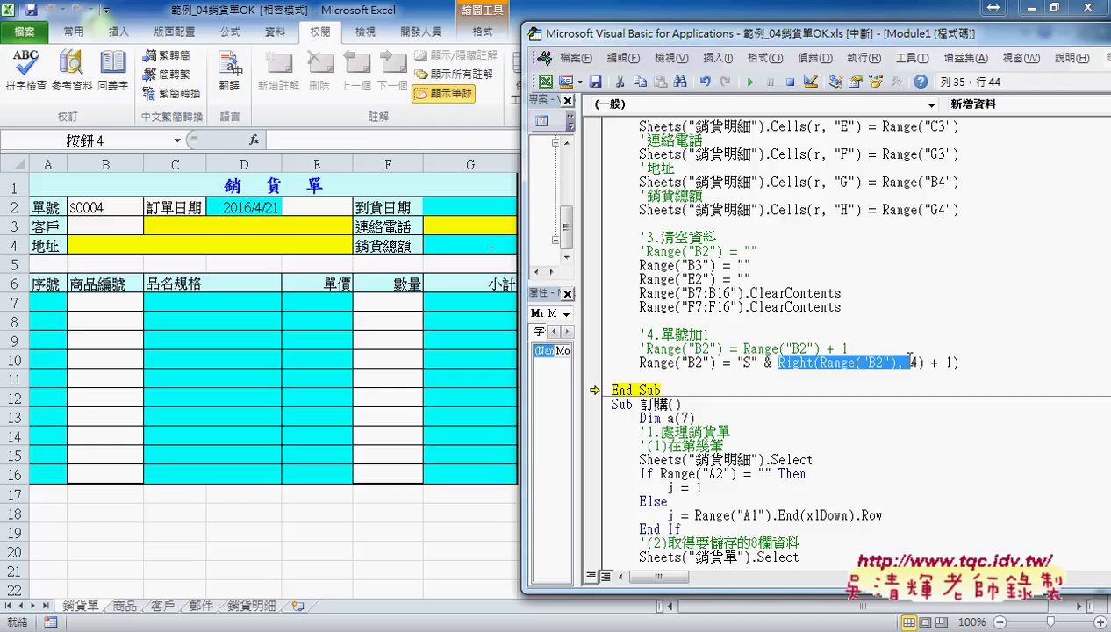
left_click(955, 363)
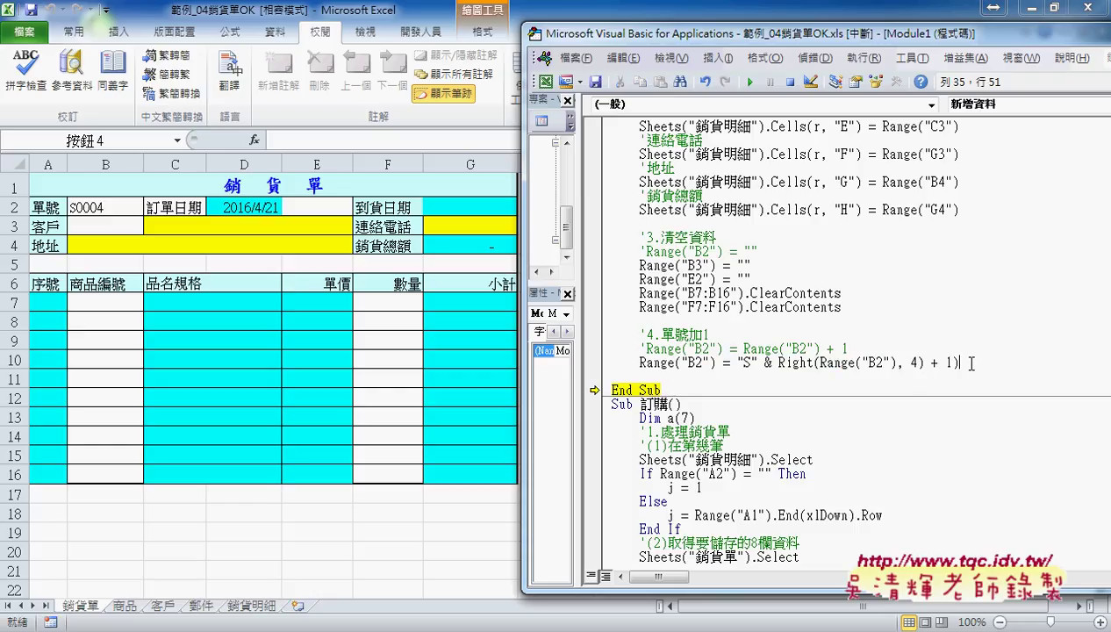
key("Delete")
Step: Set a breakpoint on End Sub and rerun the numbering line, turning B2 into S5
left_click(593, 390)
key("ctrl+F9")
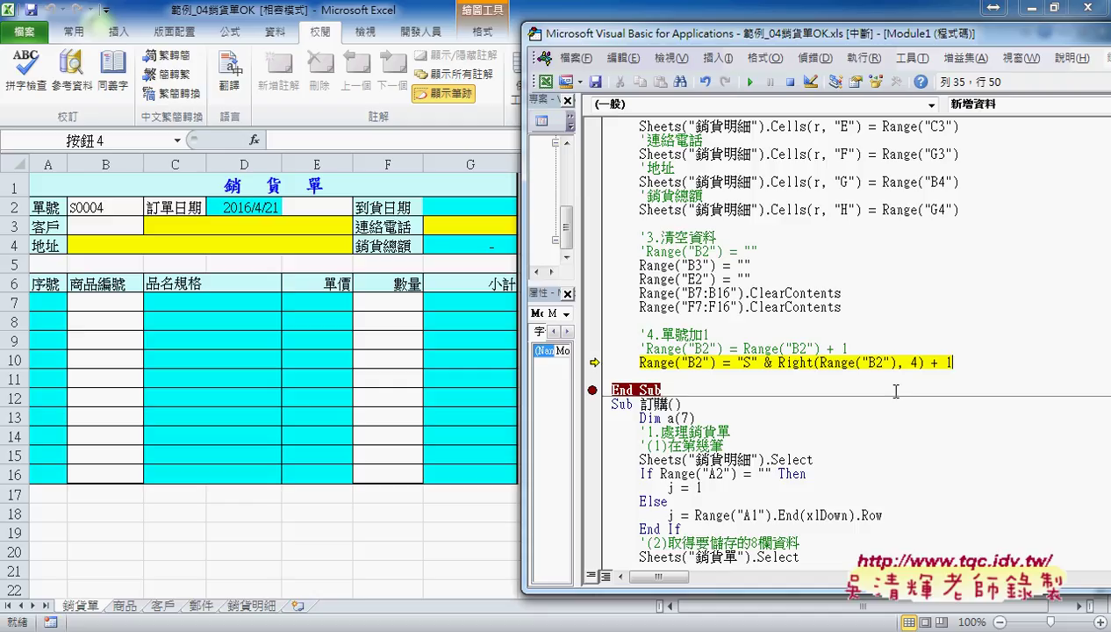
key("F5")
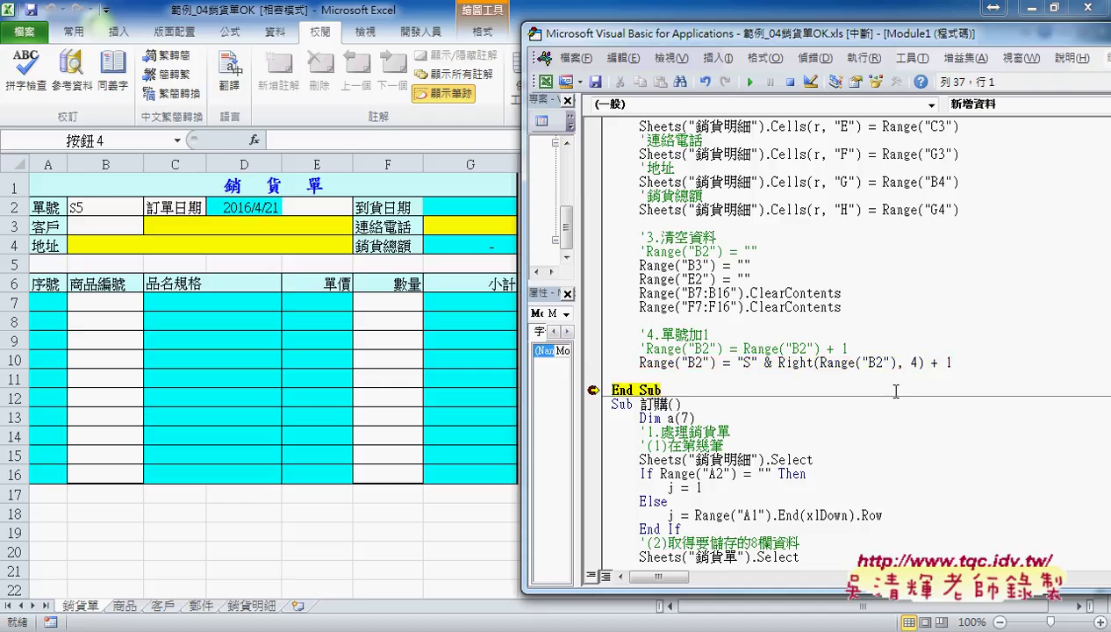
left_click_drag(953, 361, 638, 362)
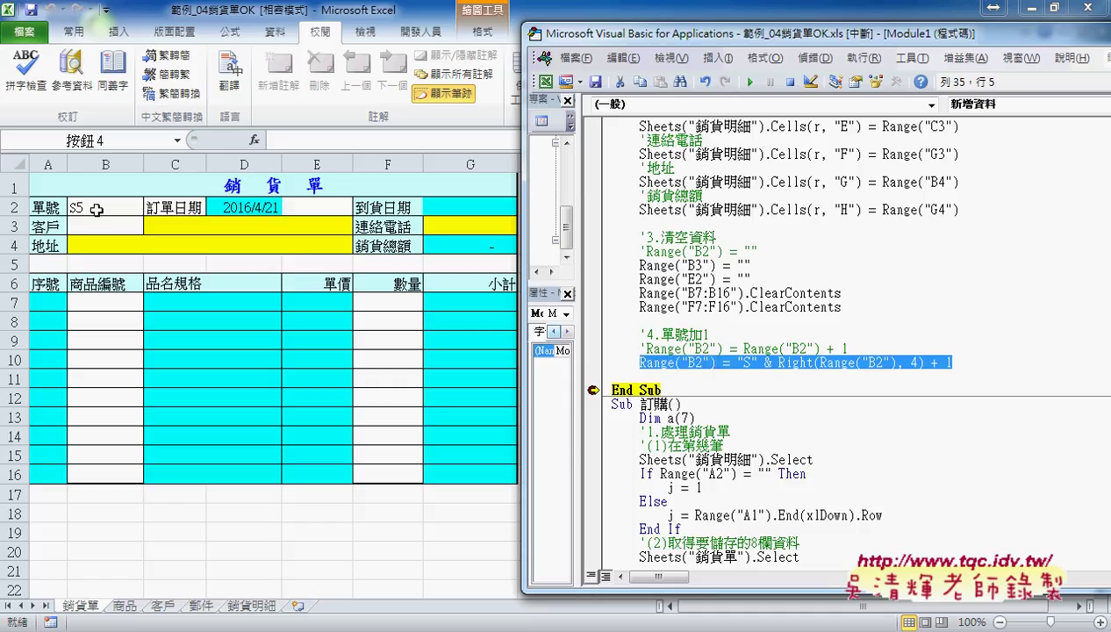
left_click_drag(74, 213, 85, 214)
left_click_drag(779, 369, 955, 372)
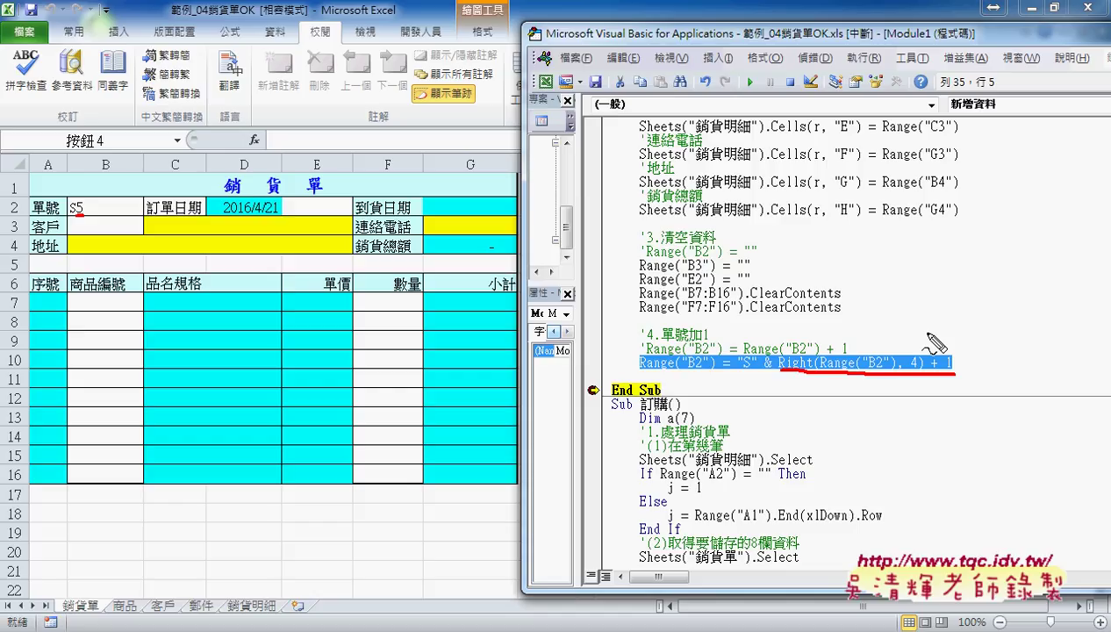
key("Escape")
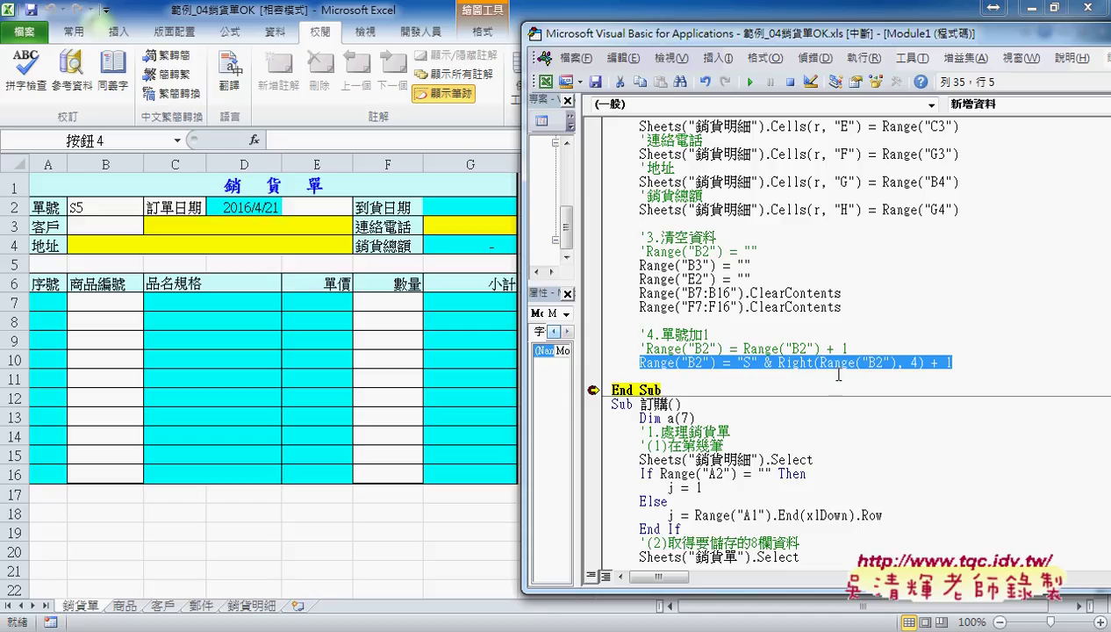
left_click(788, 363)
left_click_drag(779, 362, 953, 364)
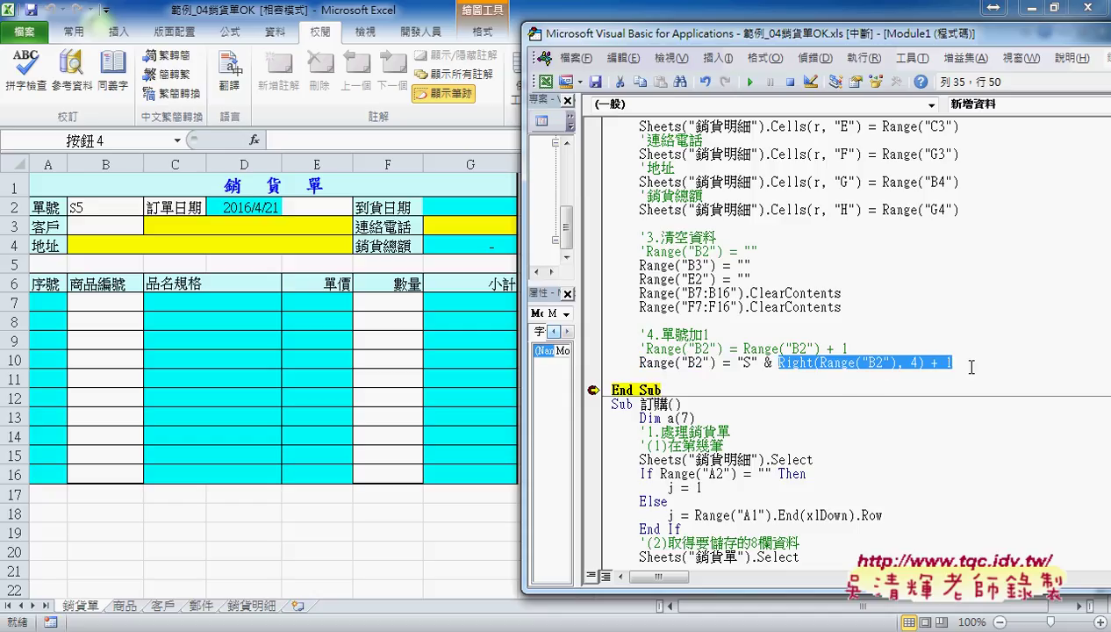
Step: Wrap the expression in Format(..., "0000") and move execution back to that line
left_click(778, 362)
type("f")
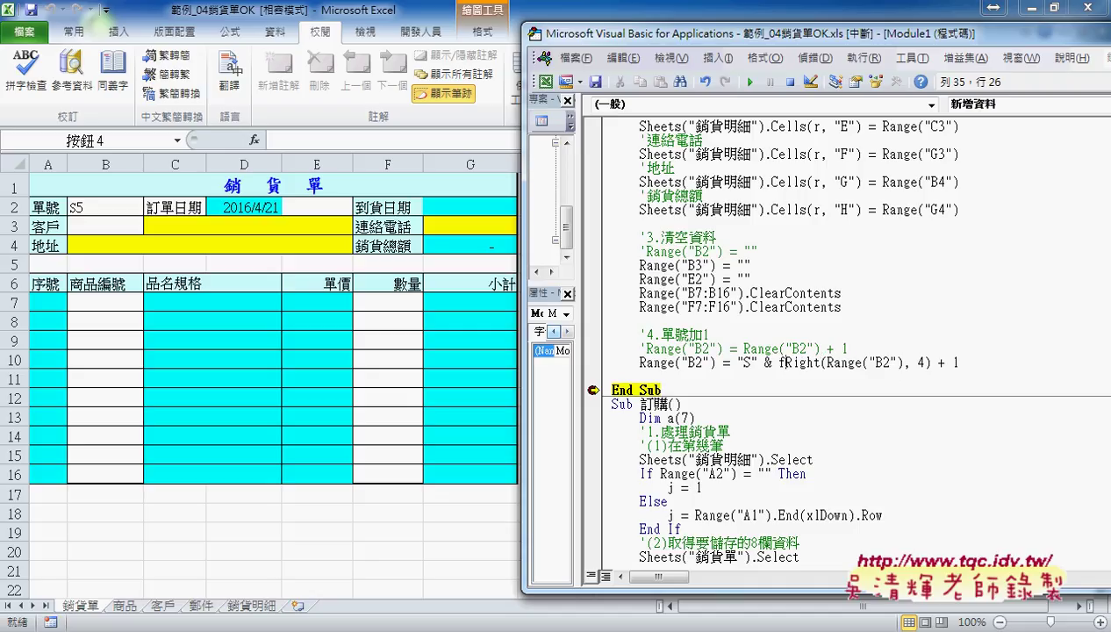
type("i")
key("BackSpace")
type("o")
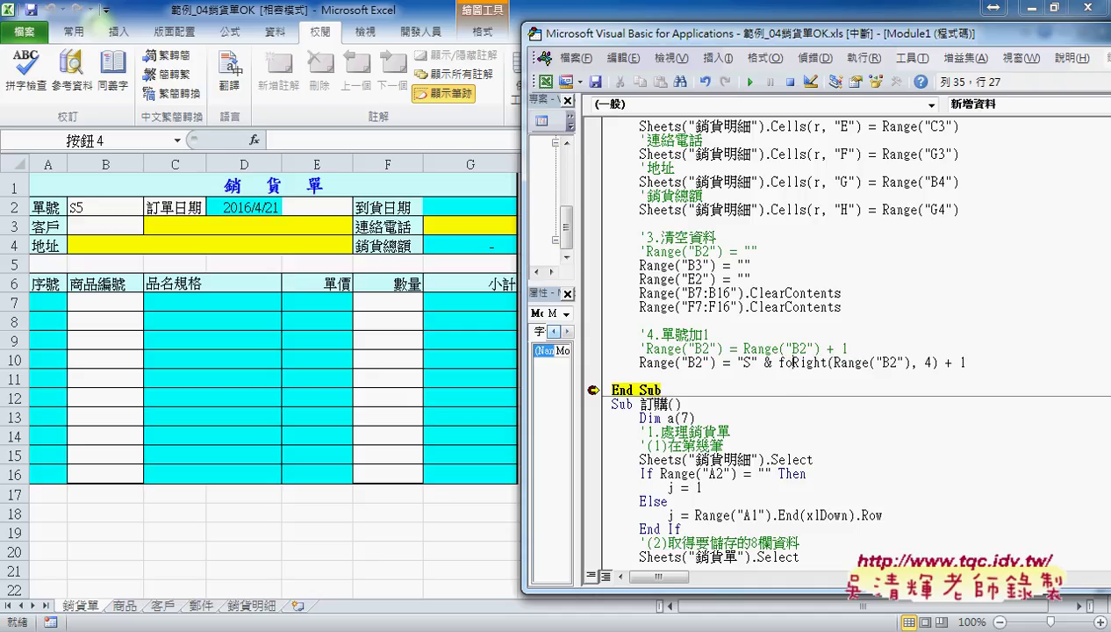
type("rmat")
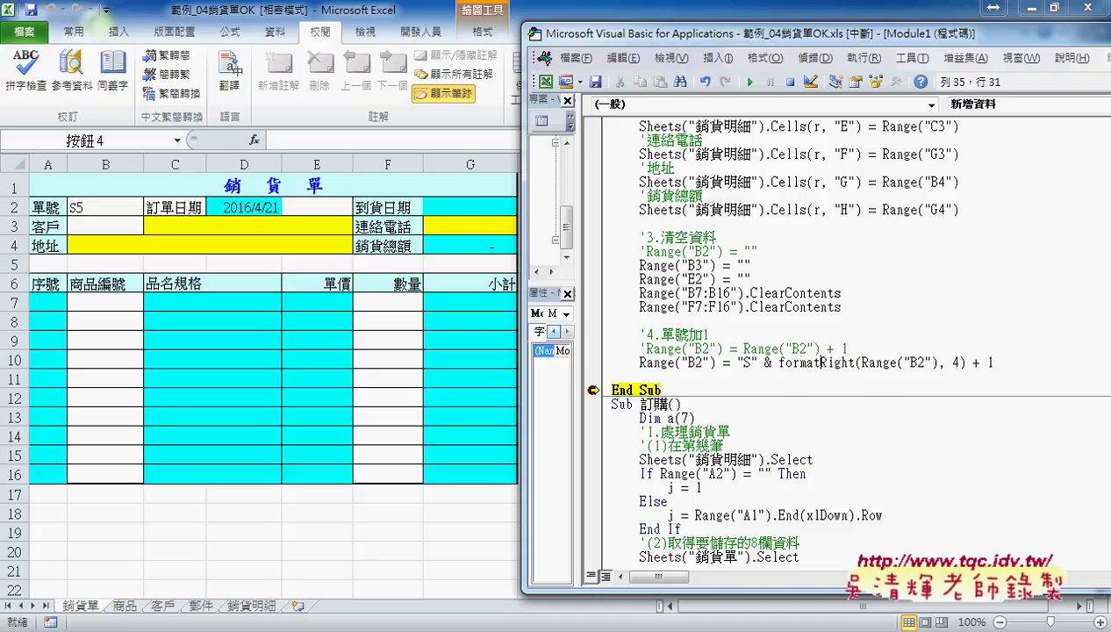
type("(")
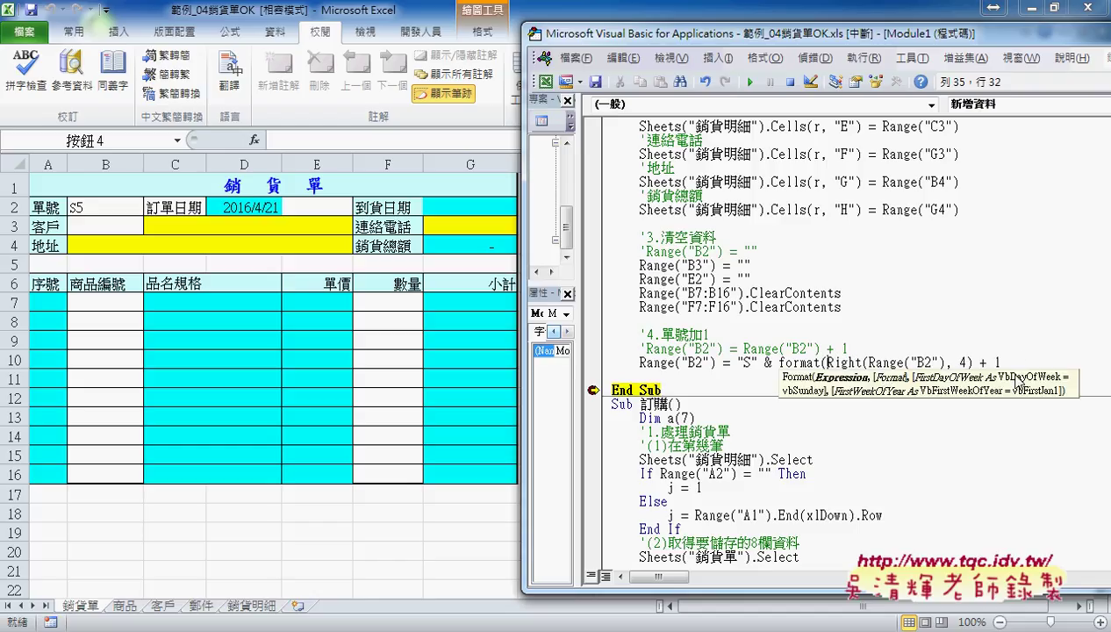
left_click(1049, 362)
type(",\"")
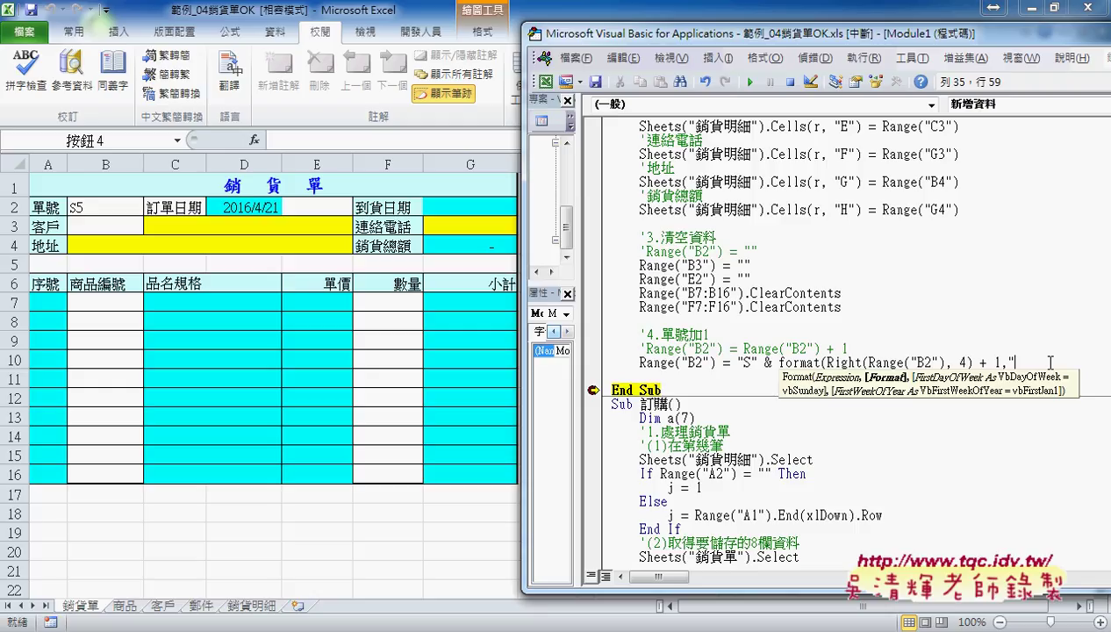
type("000")
type("0\")")
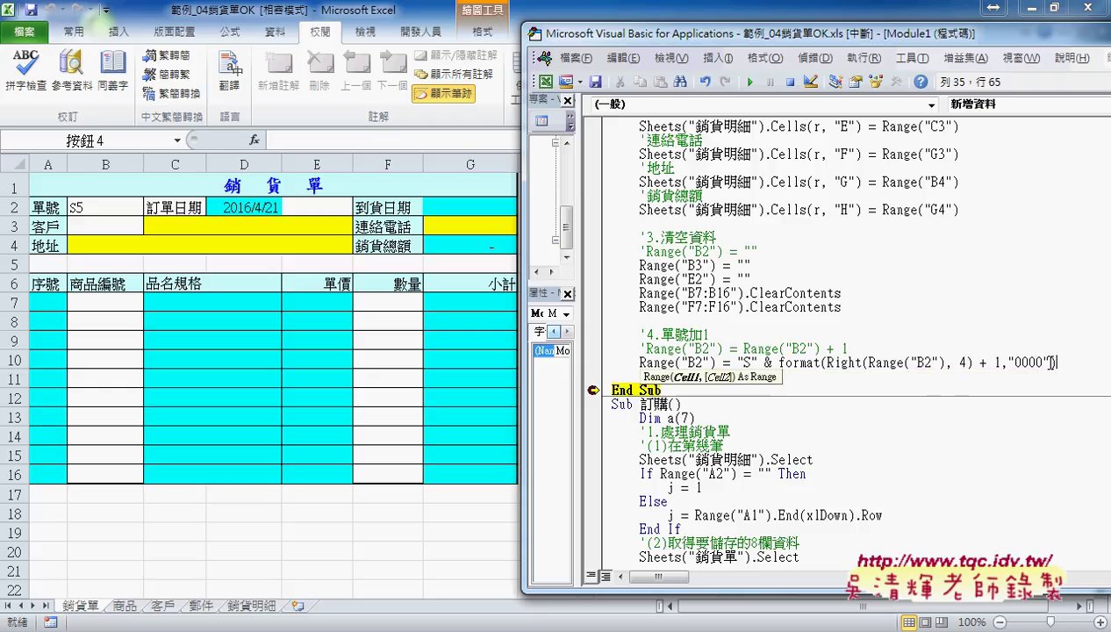
left_click_drag(826, 363, 1001, 363)
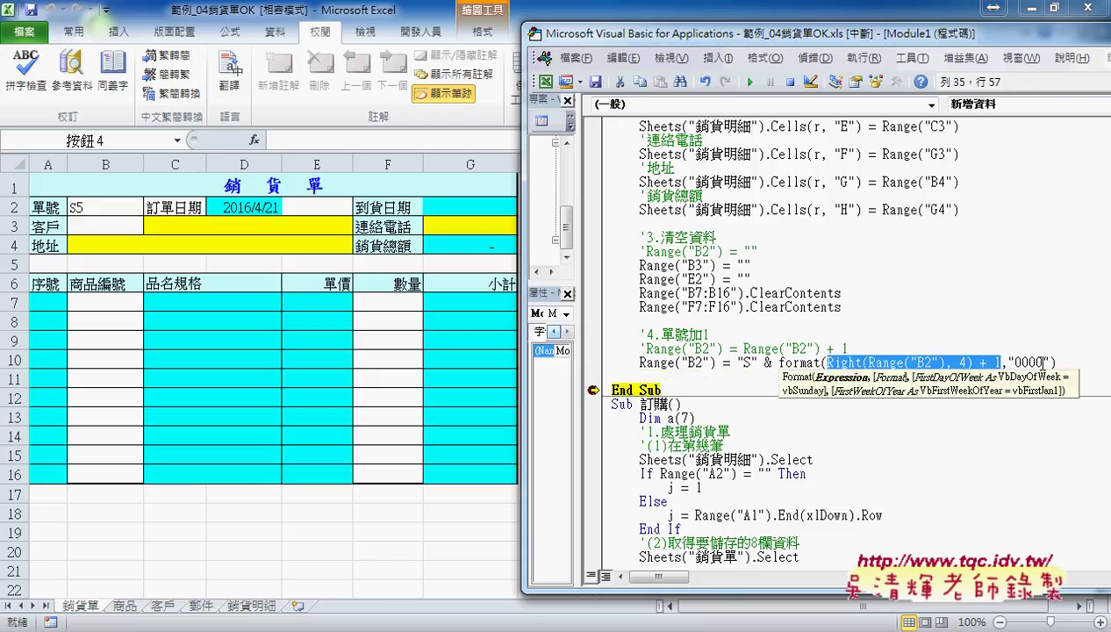
left_click(789, 362)
left_click_drag(594, 389, 594, 362)
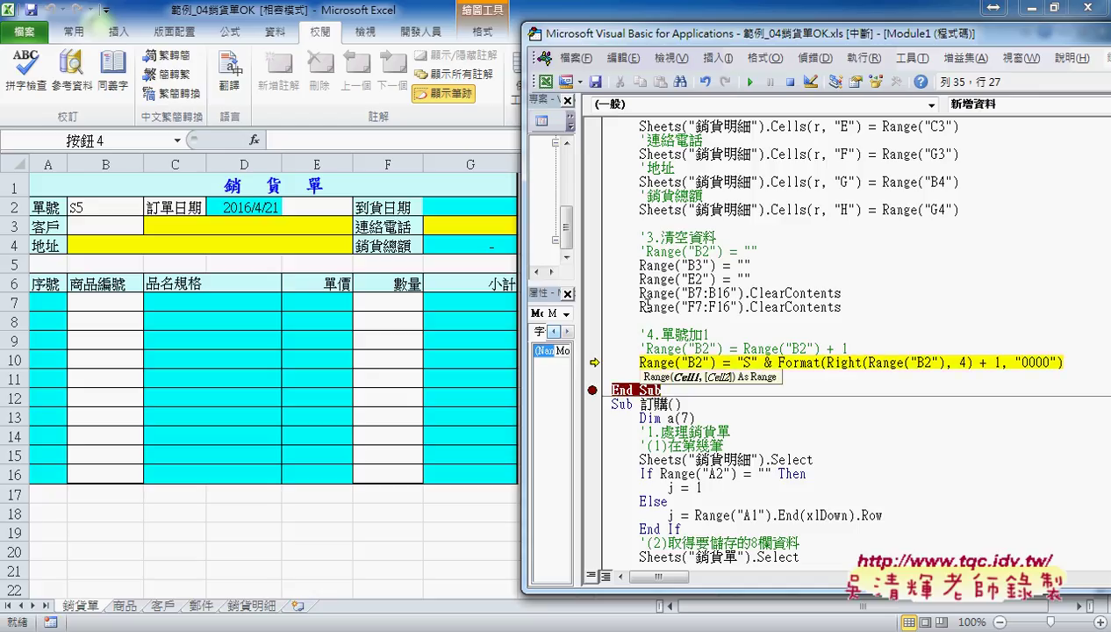
Step: Rerun the numbering line, reset after error 13, and change B2 to S0005
key("F8")
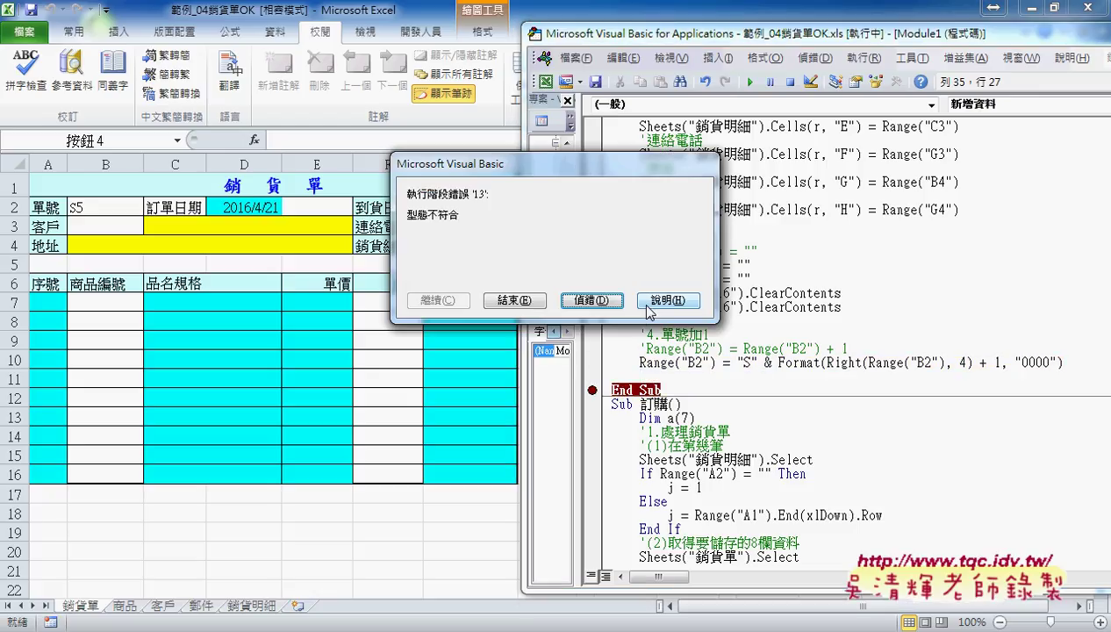
left_click(587, 301)
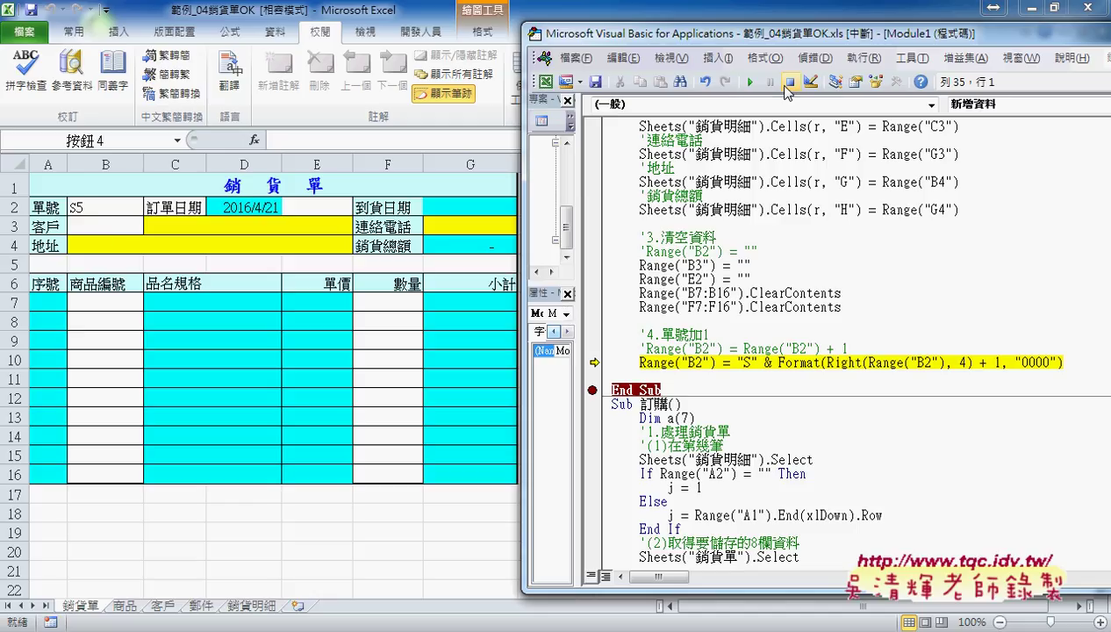
left_click(787, 83)
left_click(89, 204)
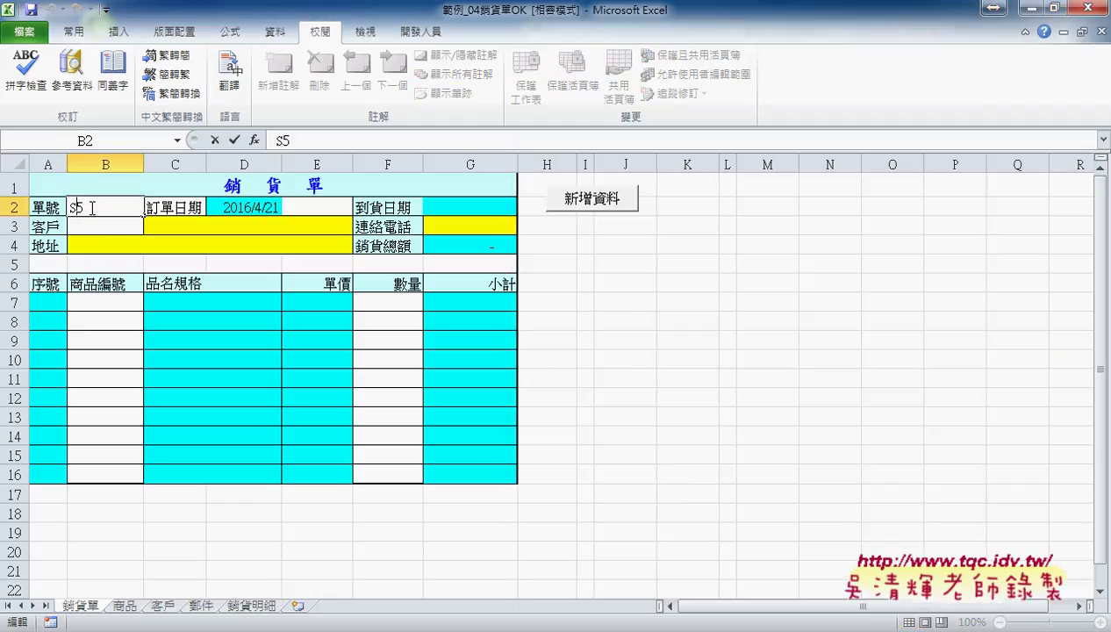
type("000")
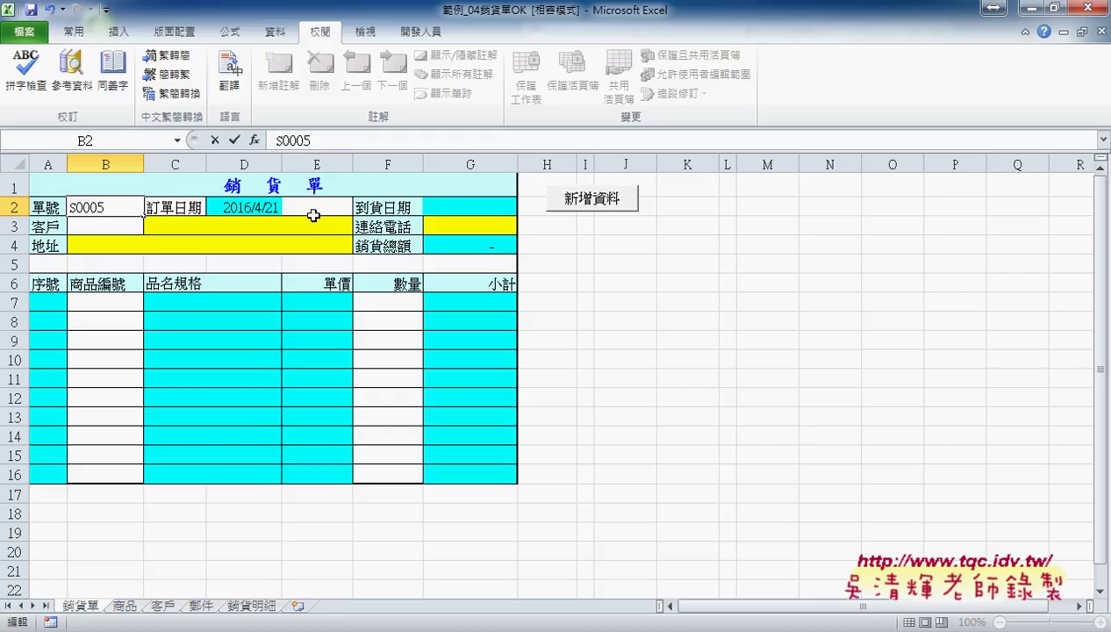
Step: Choose delivery type 2急 件 in E2 and customer 0002 in B3
left_click(351, 208)
left_click(360, 208)
left_click(321, 228)
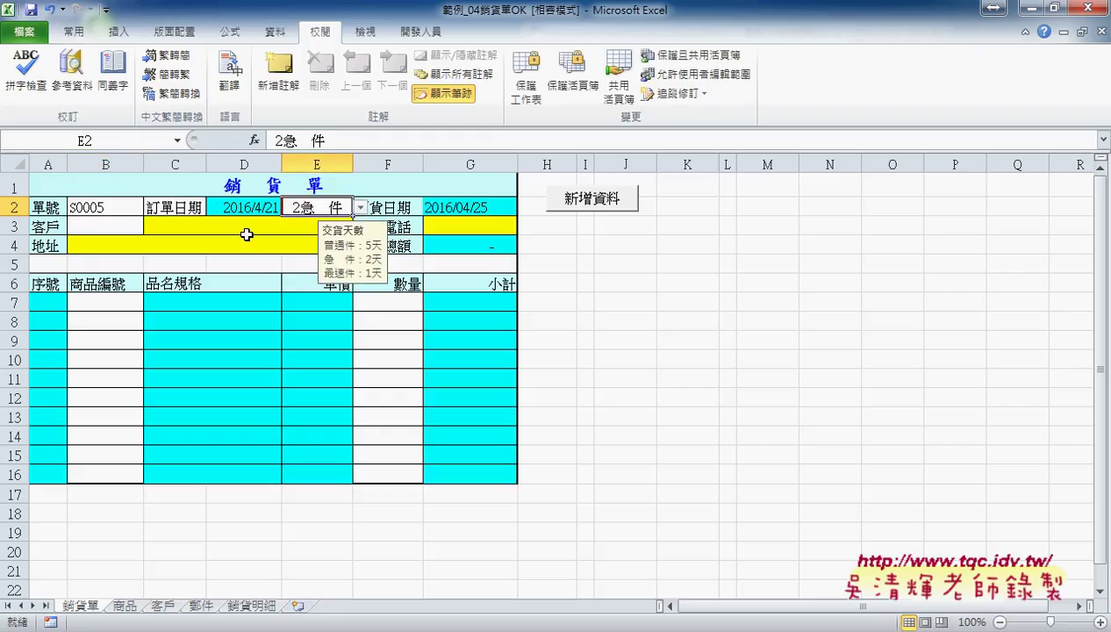
left_click(141, 230)
left_click(151, 226)
left_click(88, 251)
Step: Enter product A2101 with quantity 2 in the first item row, totalling 50,000
left_click(105, 302)
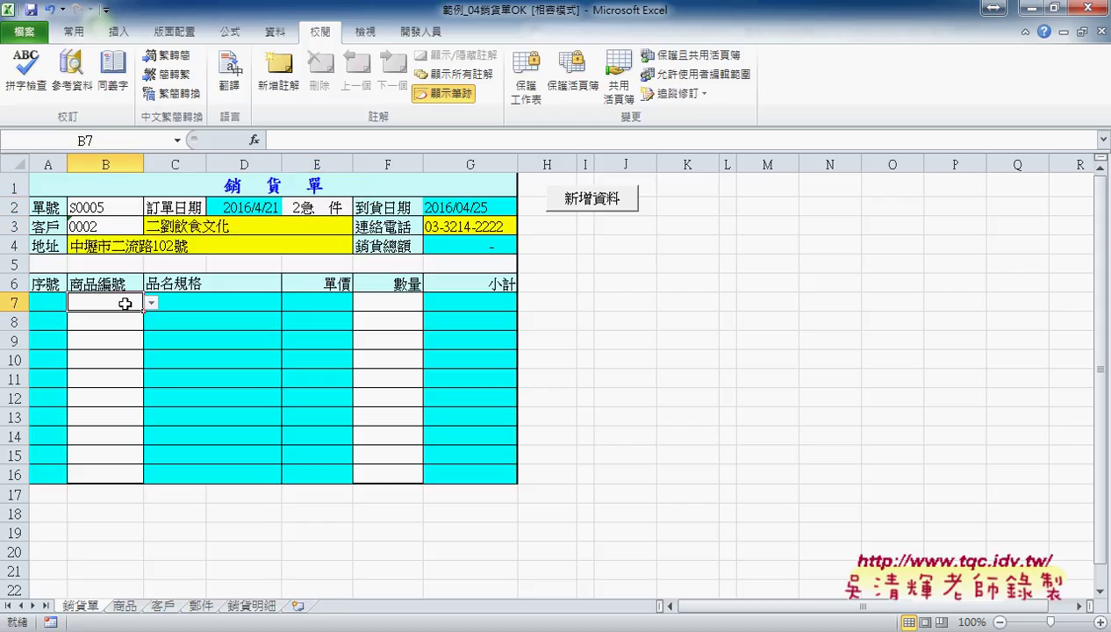
left_click(151, 302)
left_click(134, 342)
left_click(365, 302)
left_click(430, 302)
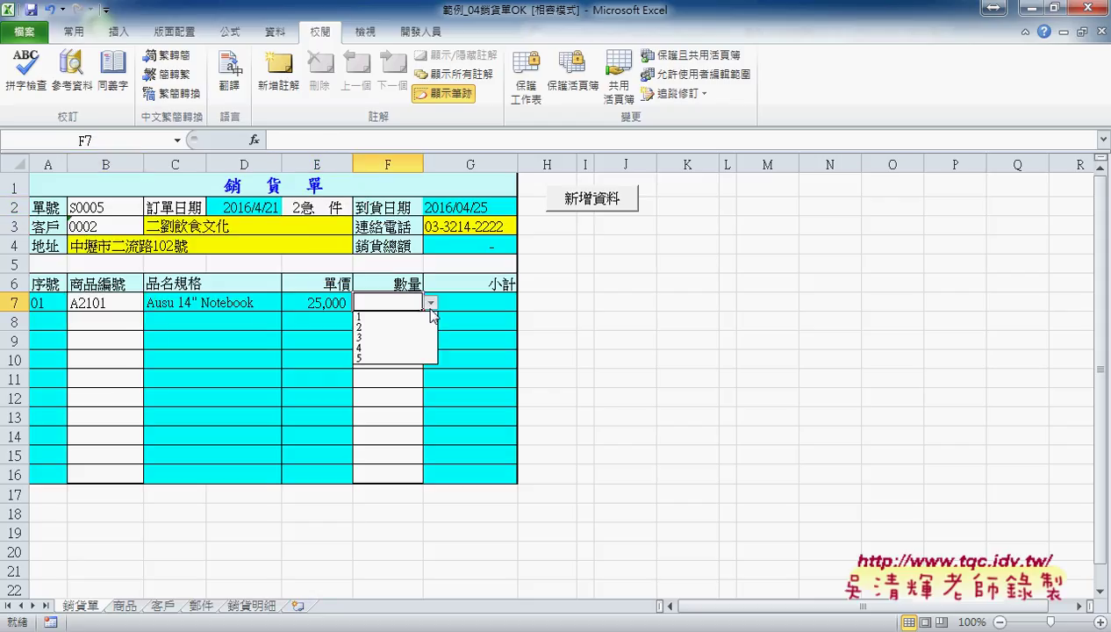
left_click(426, 326)
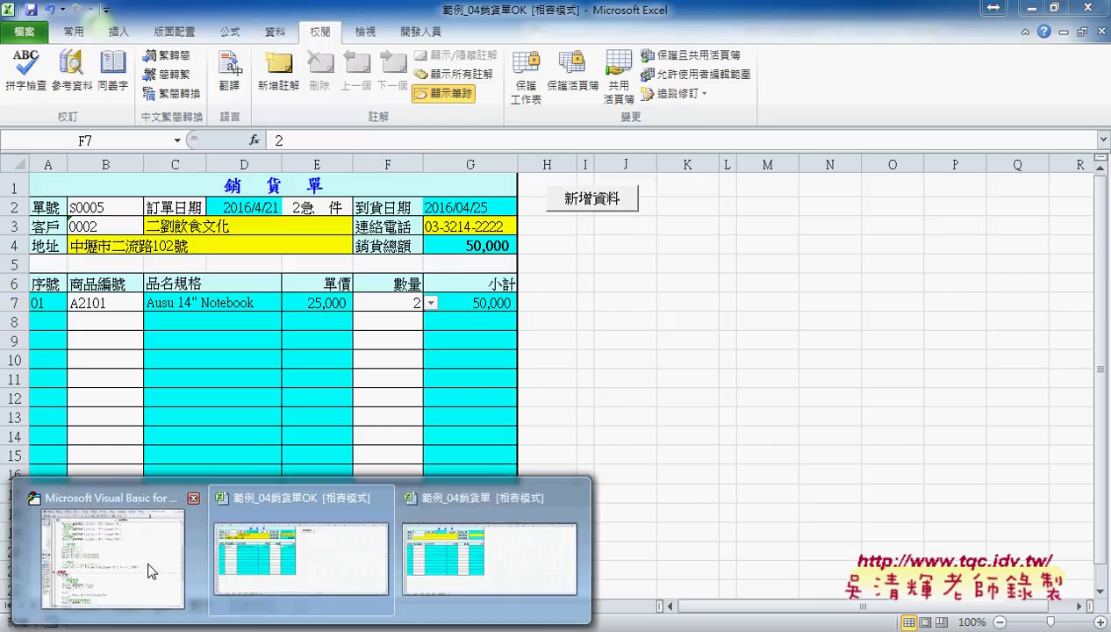
left_click(149, 571)
left_click(593, 386)
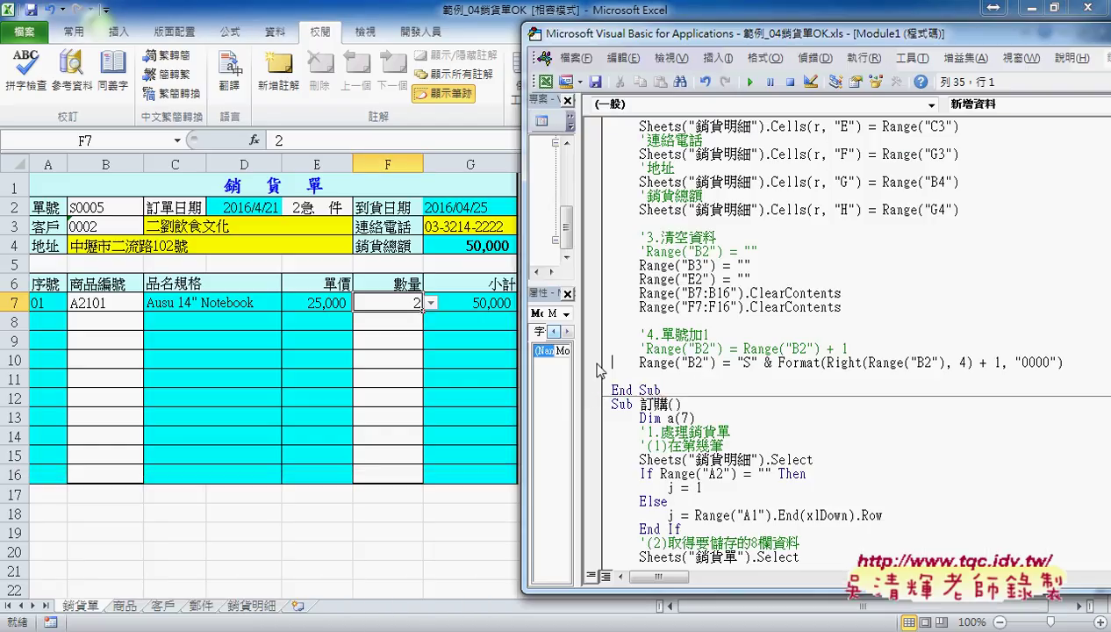
Step: Breakpoint the numbering line, run 新增資料, and step so B2 advances to S0006
left_click(598, 363)
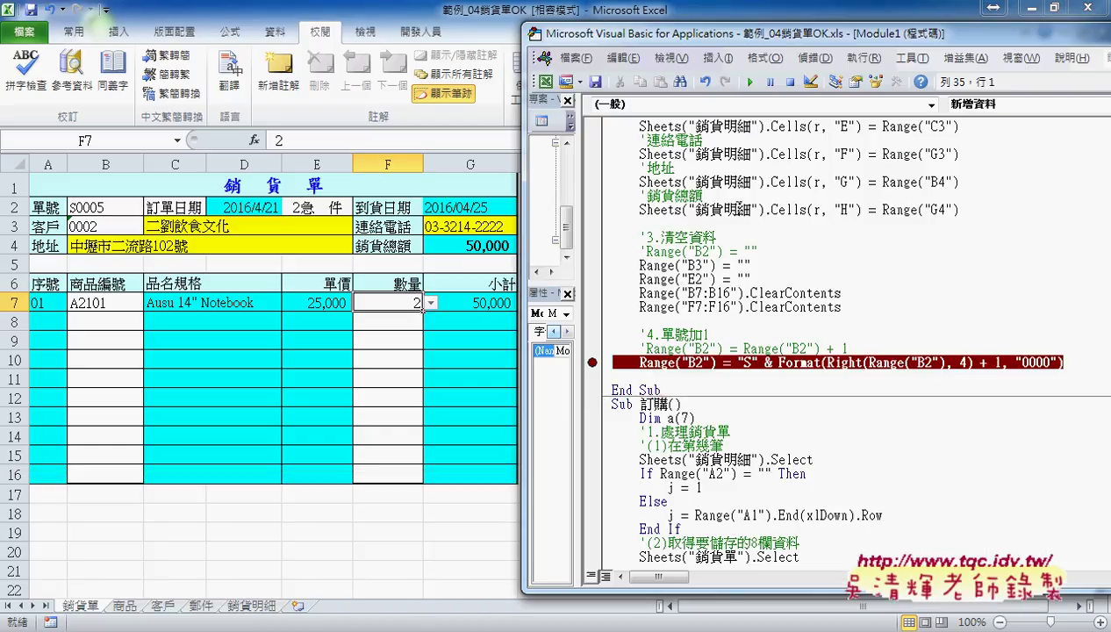
left_click(751, 82)
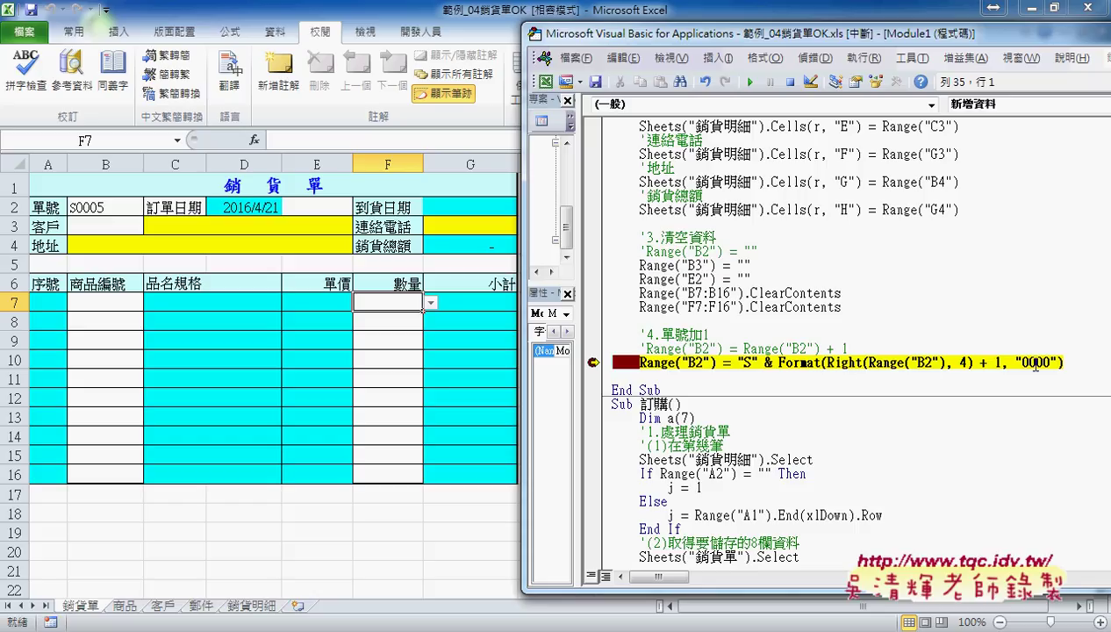
key("F8")
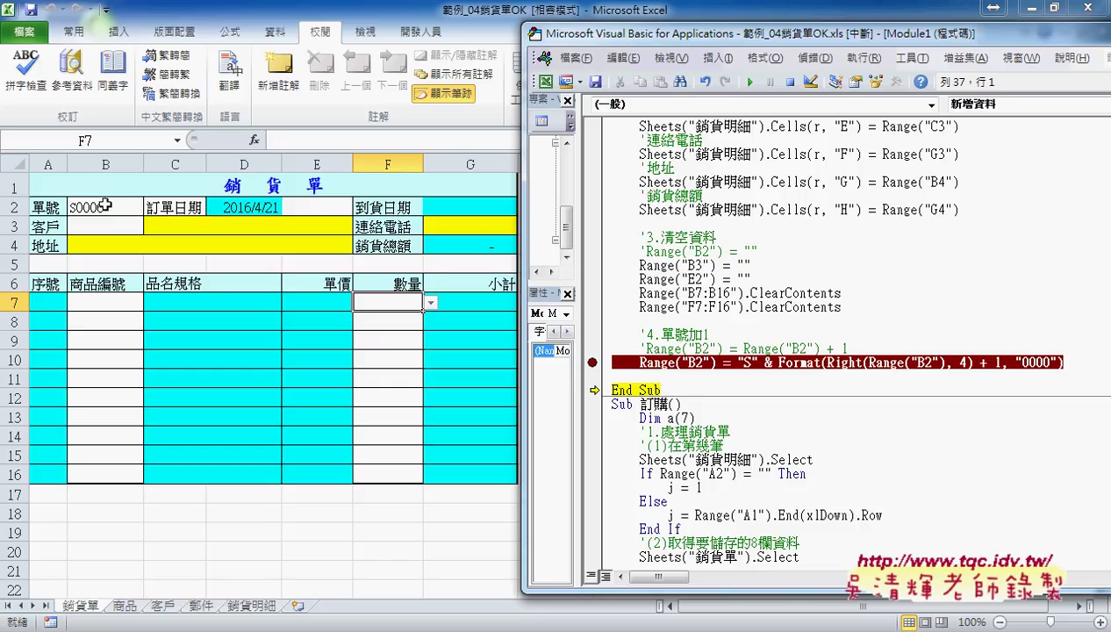
left_click(256, 606)
left_click_drag(53, 219, 669, 222)
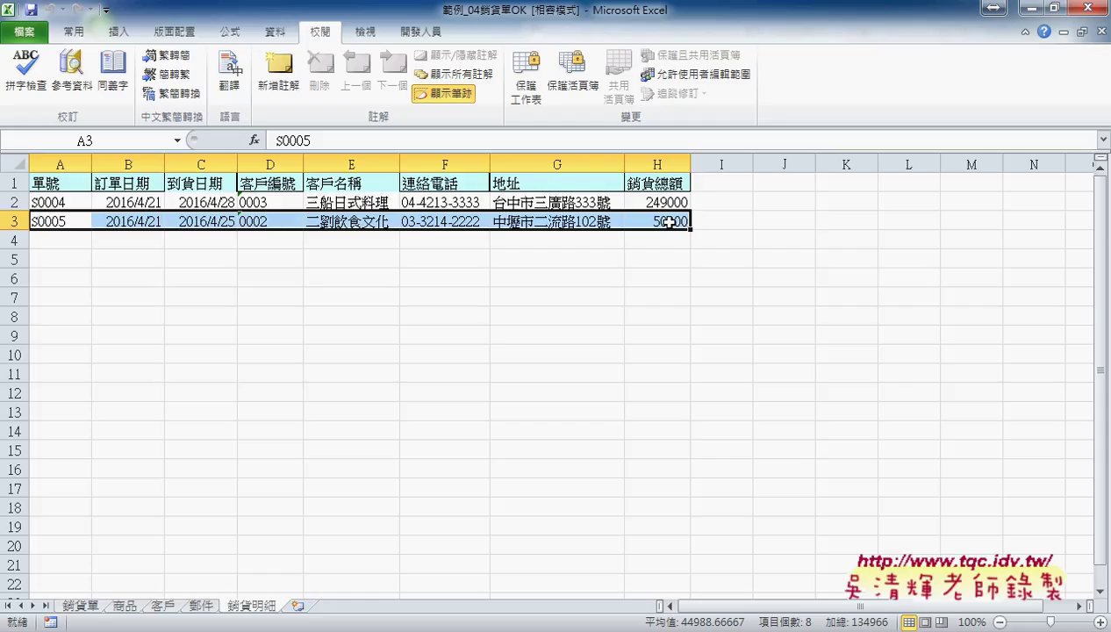
left_click(93, 605)
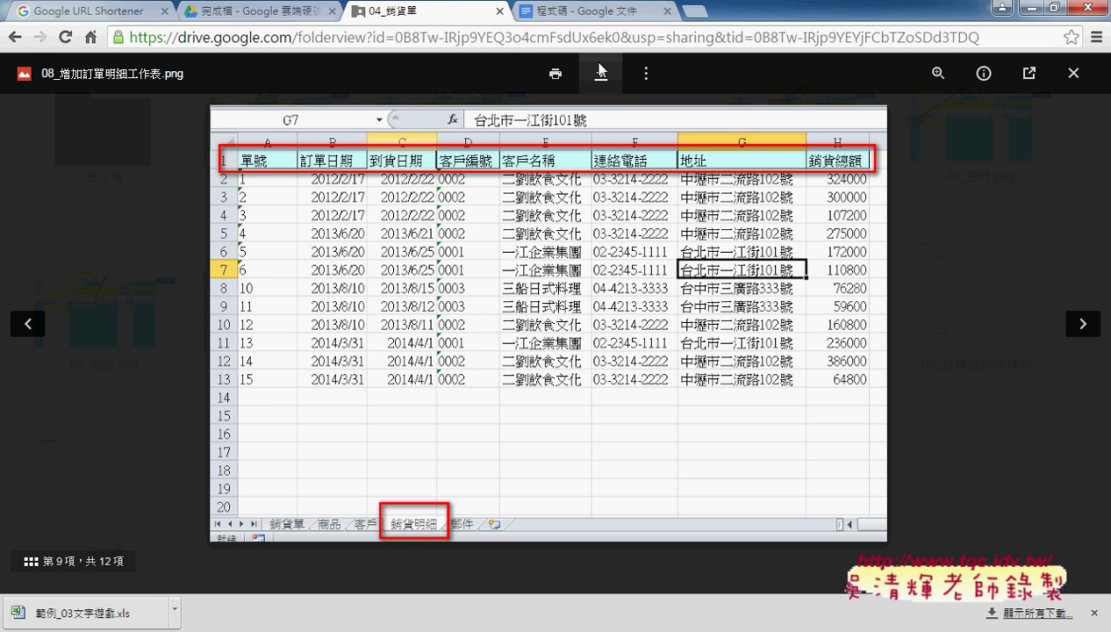
Step: Open the 程式碼 Google Docs tab and scroll down to the '4.單號加1 section
left_click(583, 11)
scroll(457, 311, "down", 1)
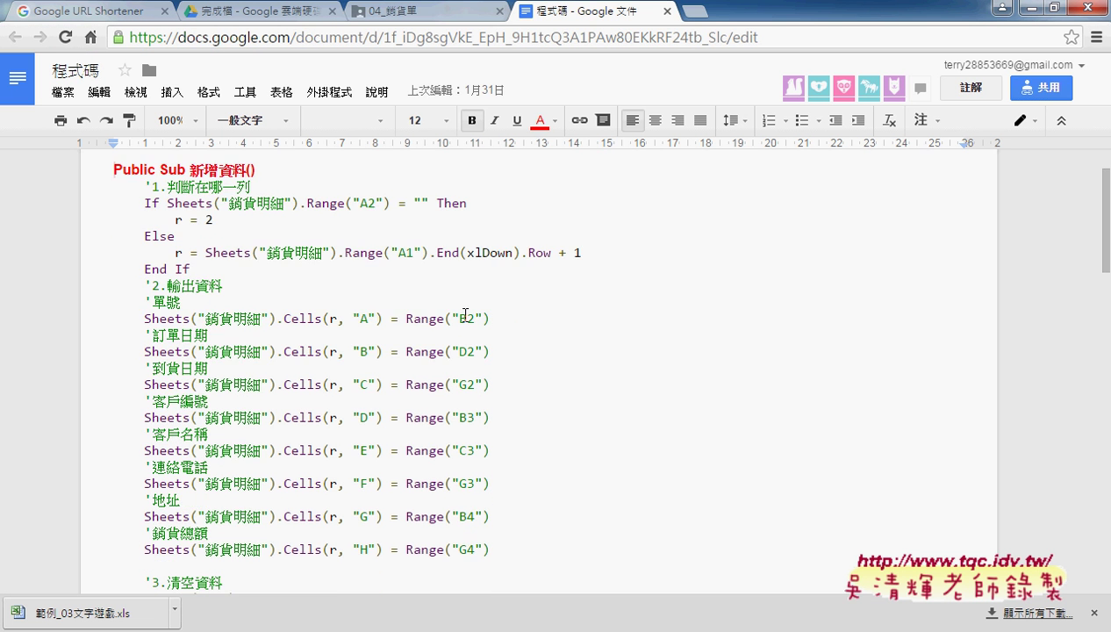
scroll(384, 386, "down", 1)
scroll(386, 386, "down", 1)
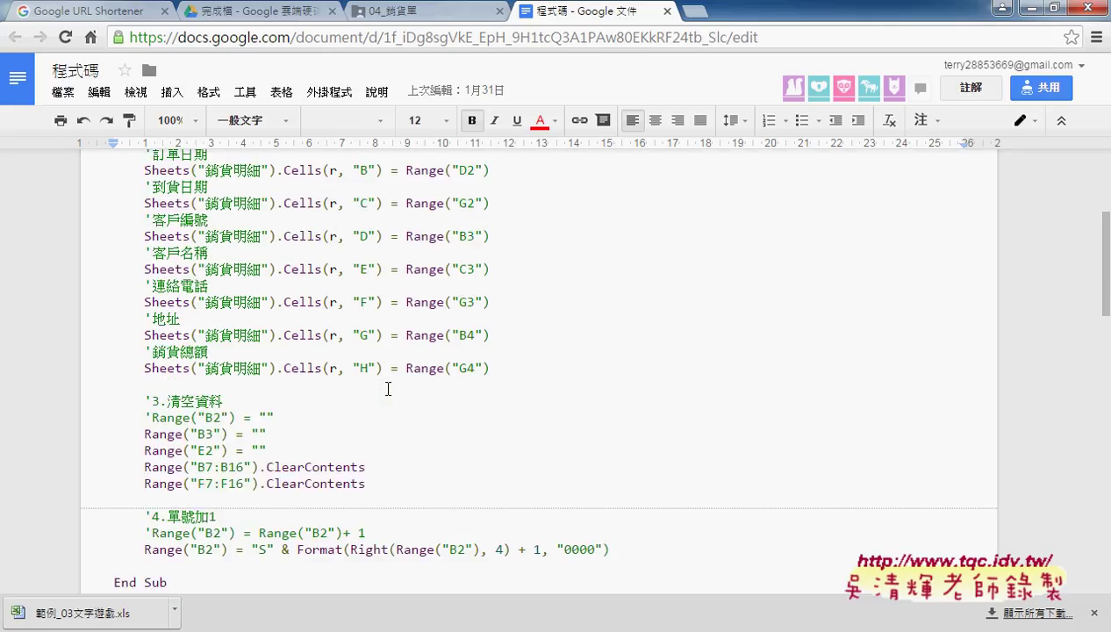
scroll(388, 388, "down", 2)
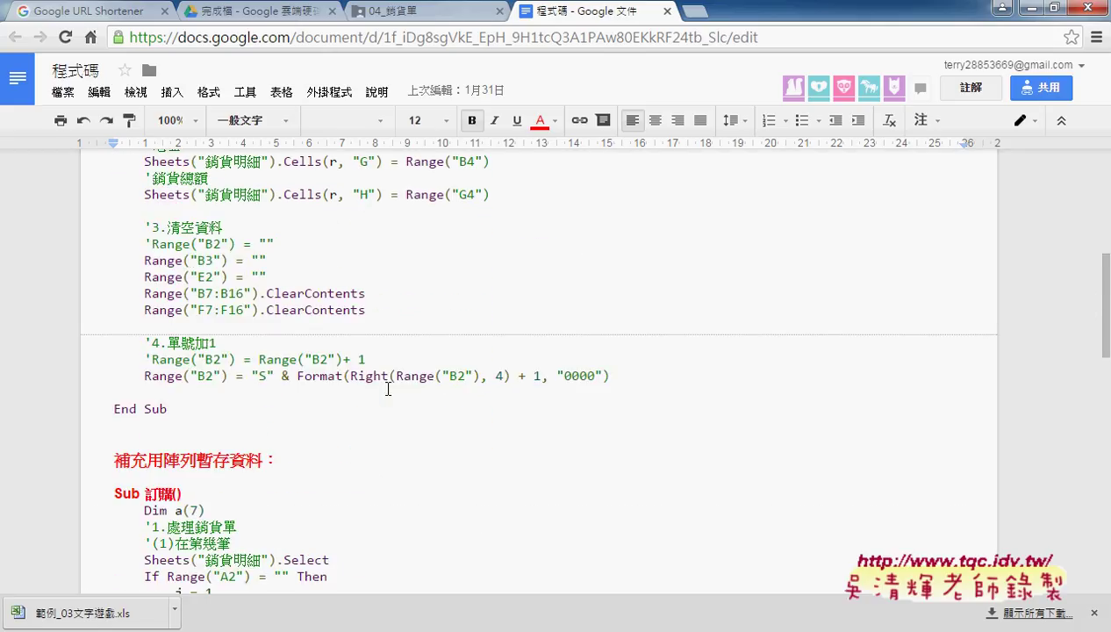